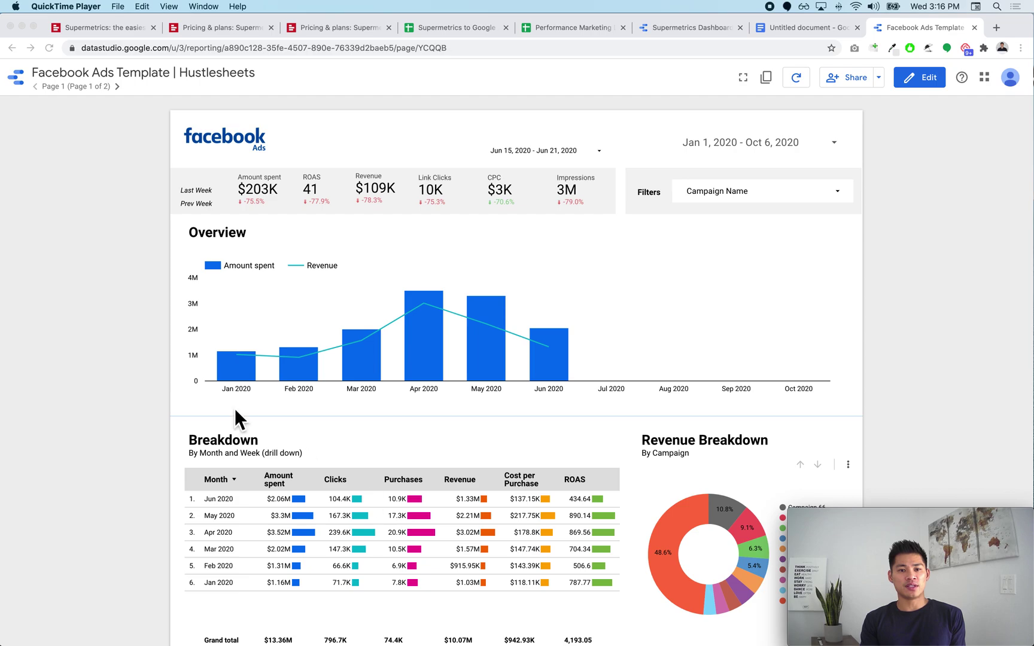
Step: Switch to the Supermetrics homepage tab showing the 'We get data' introduction and brand logos
{"action": "scroll", "coordinate": [119, 359], "scroll_direction": "down", "scroll_amount": 3}
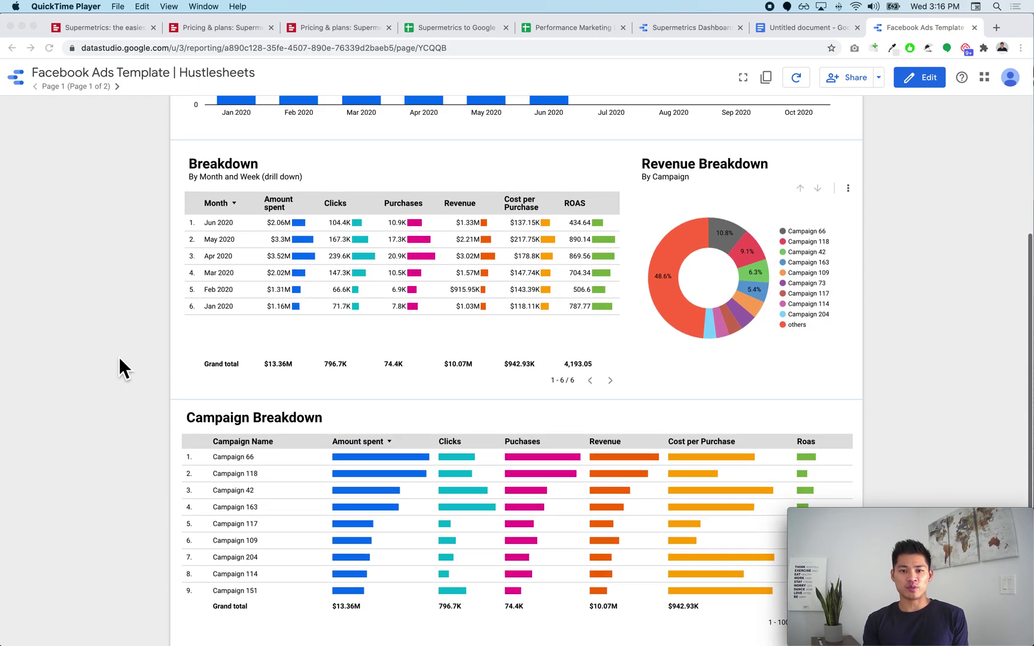
{"action": "scroll", "coordinate": [119, 356], "scroll_direction": "up", "scroll_amount": 5}
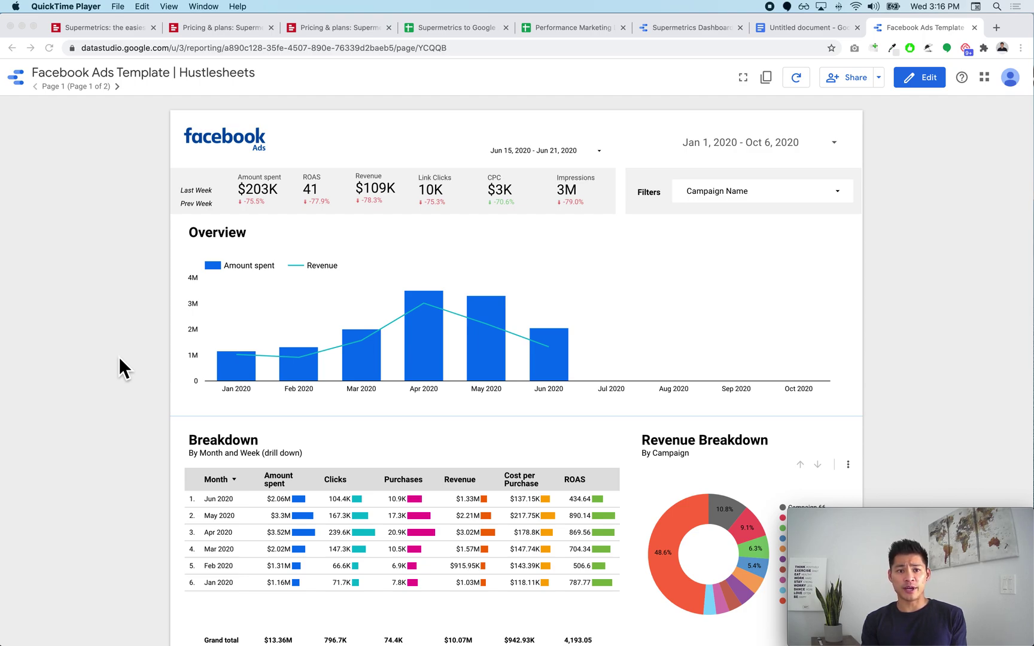
{"action": "left_click", "coordinate": [110, 33]}
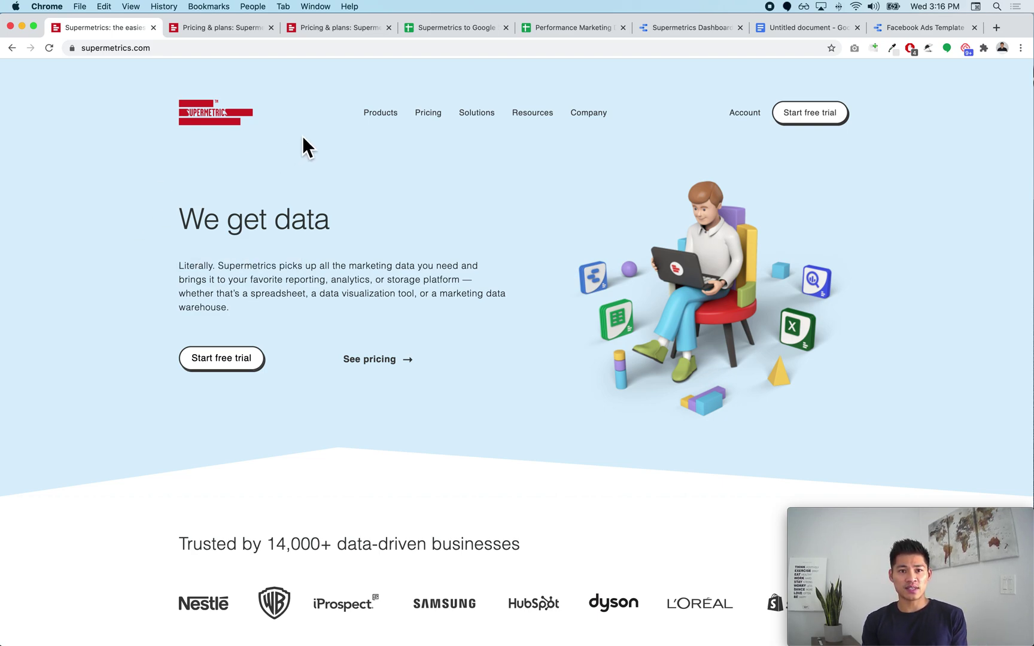
{"action": "mouse_move", "coordinate": [393, 123]}
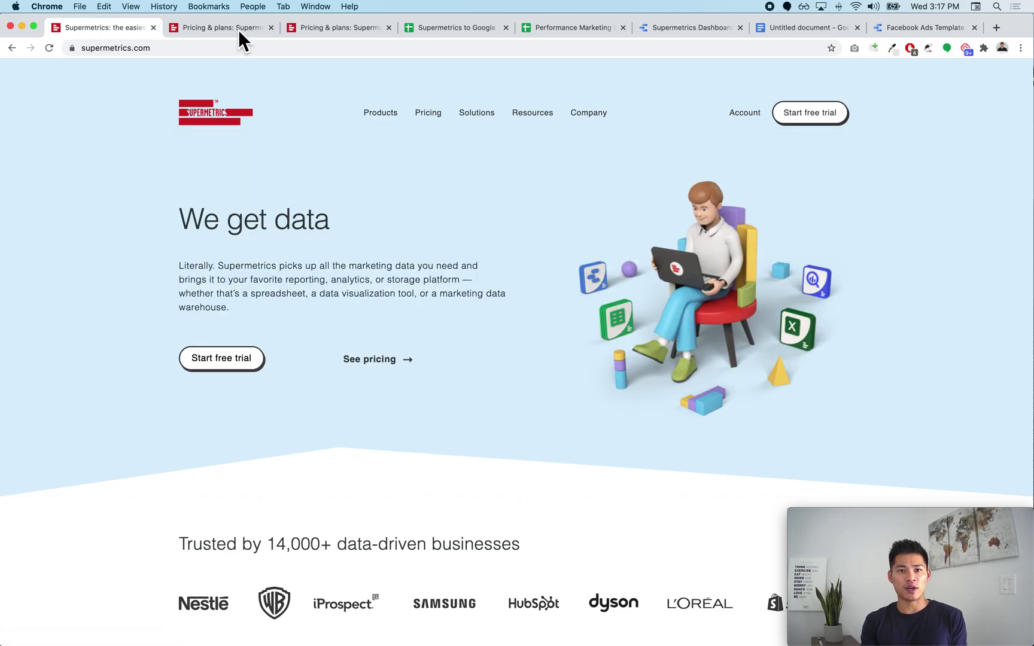
Step: Open the Supermetrics for Data Studio pricing page and scroll down to the plan cards
{"action": "left_click", "coordinate": [238, 29]}
{"action": "scroll", "coordinate": [216, 153], "scroll_direction": "up", "scroll_amount": 5}
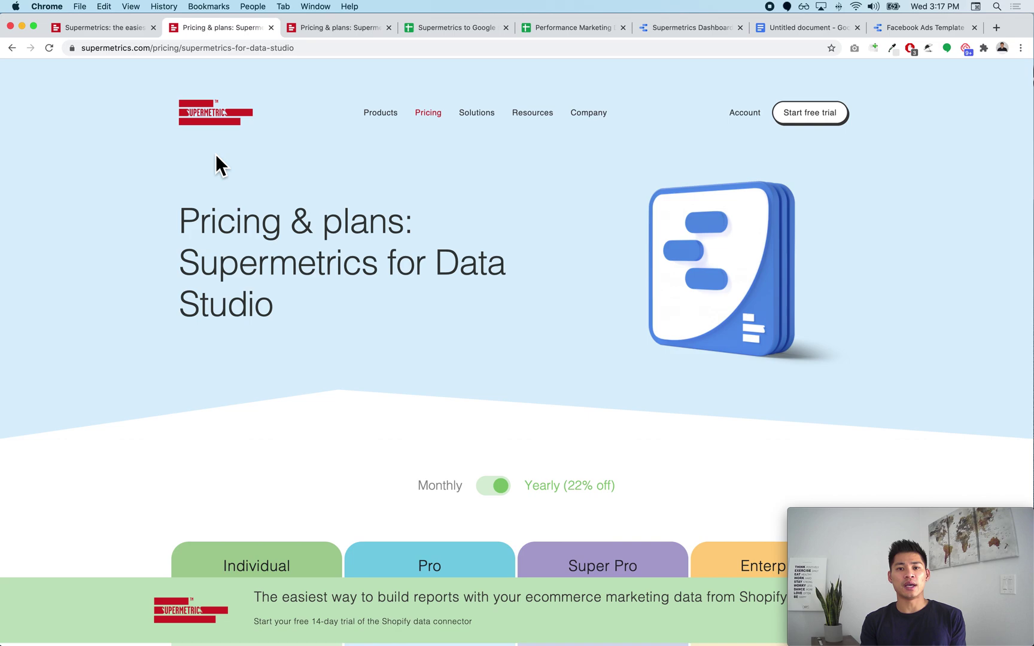
{"action": "scroll", "coordinate": [216, 154], "scroll_direction": "down", "scroll_amount": 3}
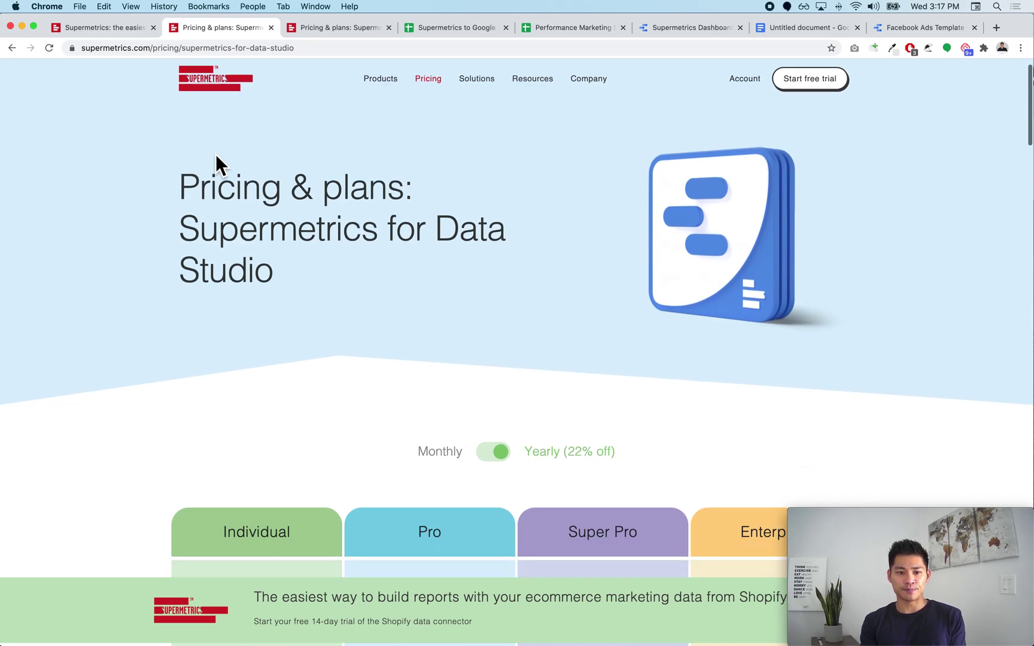
{"action": "scroll", "coordinate": [228, 204], "scroll_direction": "up", "scroll_amount": 1}
{"action": "scroll", "coordinate": [286, 282], "scroll_direction": "down", "scroll_amount": 3}
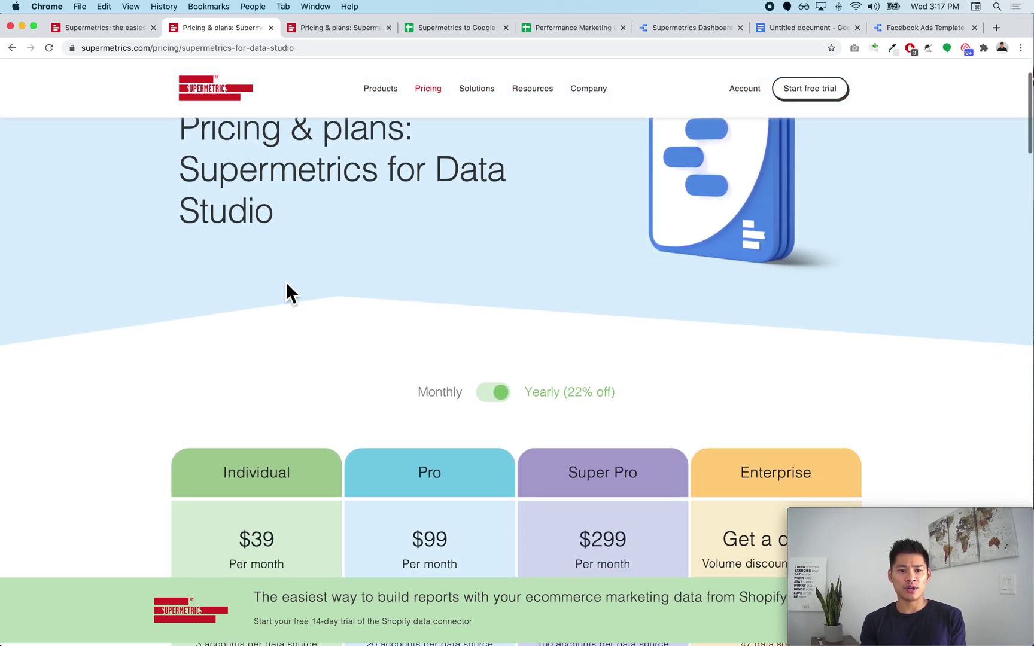
{"action": "scroll", "coordinate": [286, 282], "scroll_direction": "down", "scroll_amount": 1}
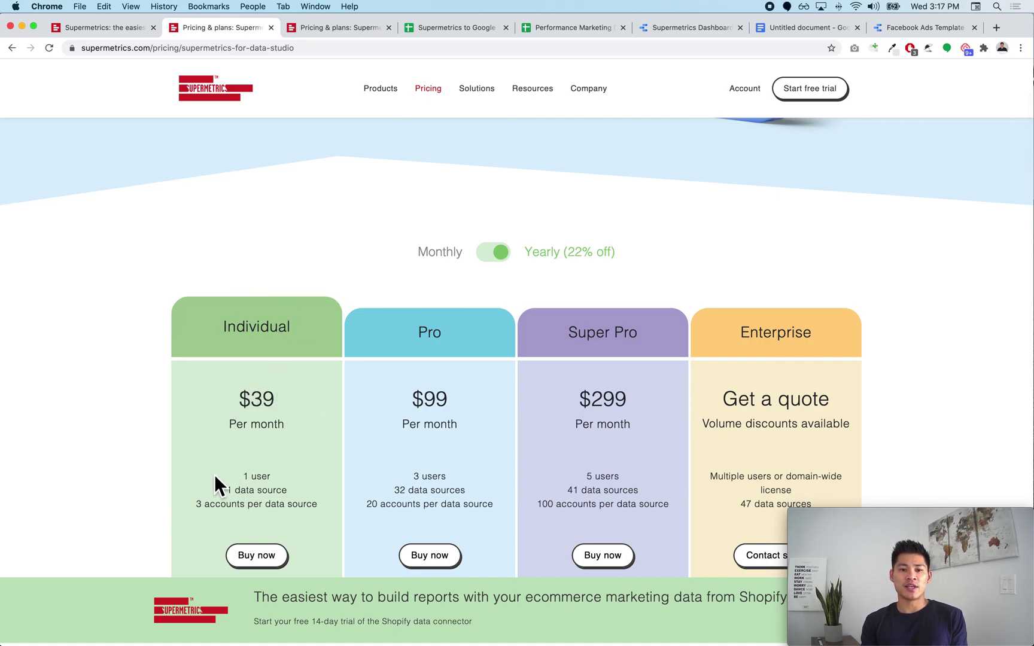
{"action": "scroll", "coordinate": [211, 474], "scroll_direction": "down", "scroll_amount": 1}
{"action": "scroll", "coordinate": [210, 474], "scroll_direction": "down", "scroll_amount": 1}
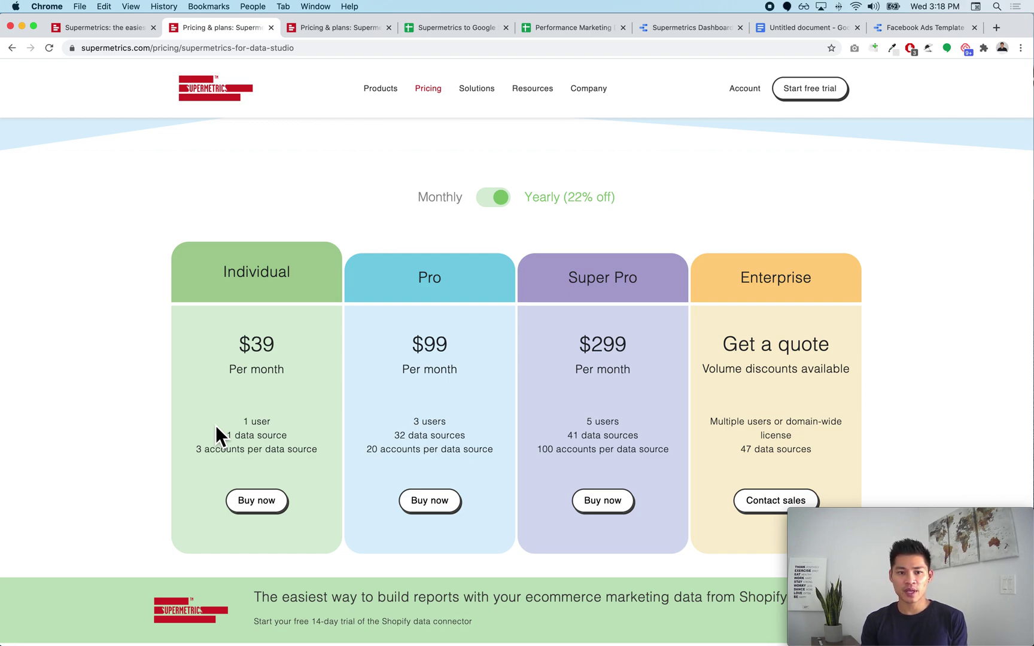
Step: Highlight the Individual plan's 1 data source limit, then view Google Sheets pricing (Pro $99, Super Pro $199)
{"action": "left_click_drag", "start_coordinate": [223, 439], "coordinate": [292, 442]}
{"action": "left_click", "coordinate": [291, 440]}
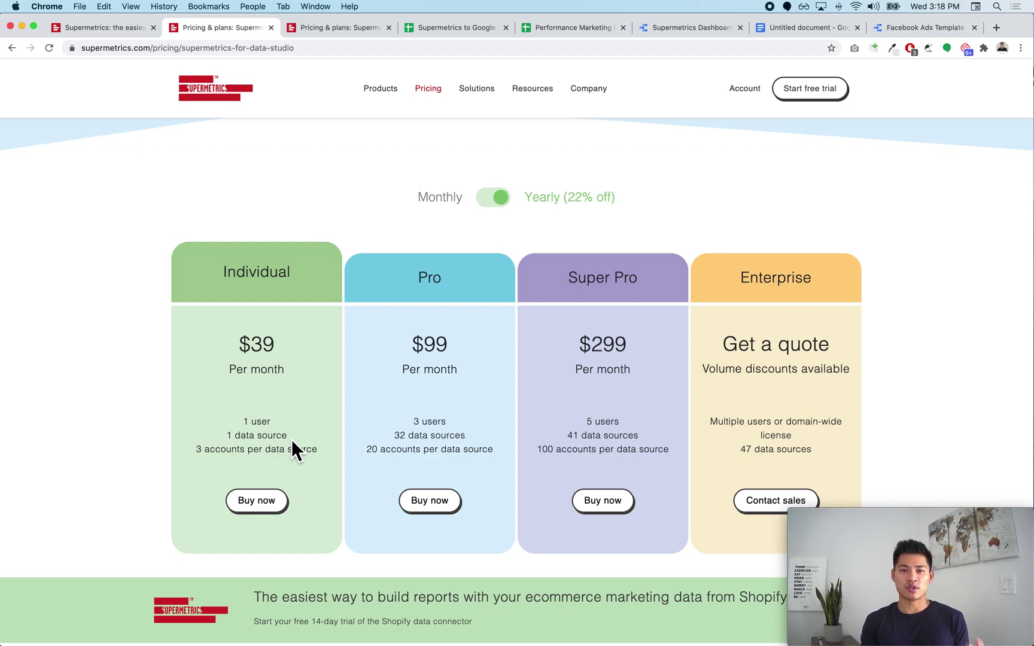
{"action": "scroll", "coordinate": [263, 430], "scroll_direction": "down", "scroll_amount": 2}
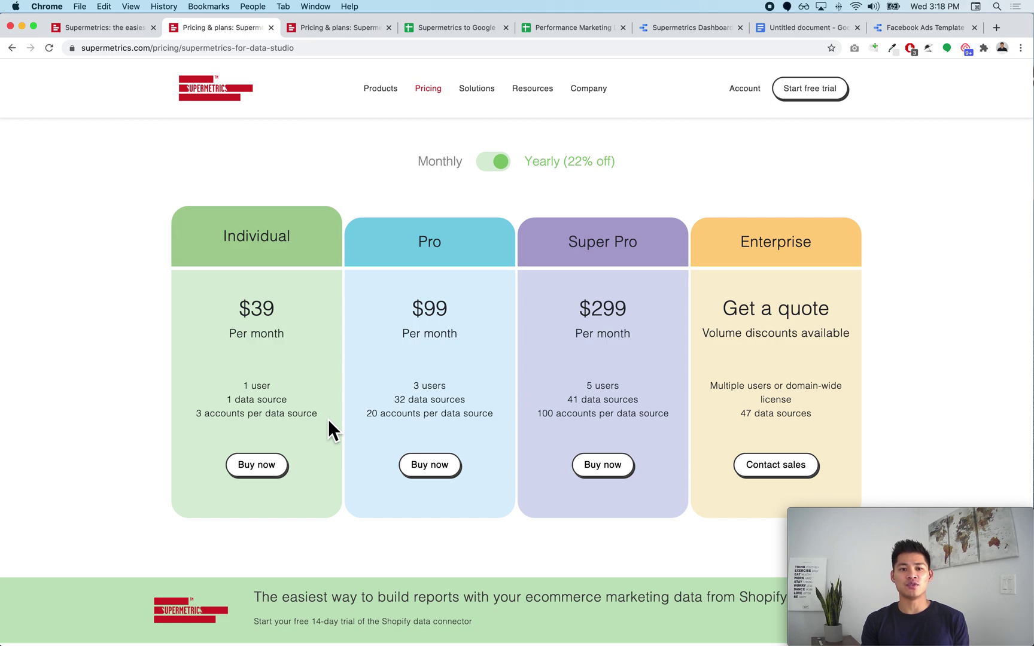
{"action": "left_click", "coordinate": [312, 26]}
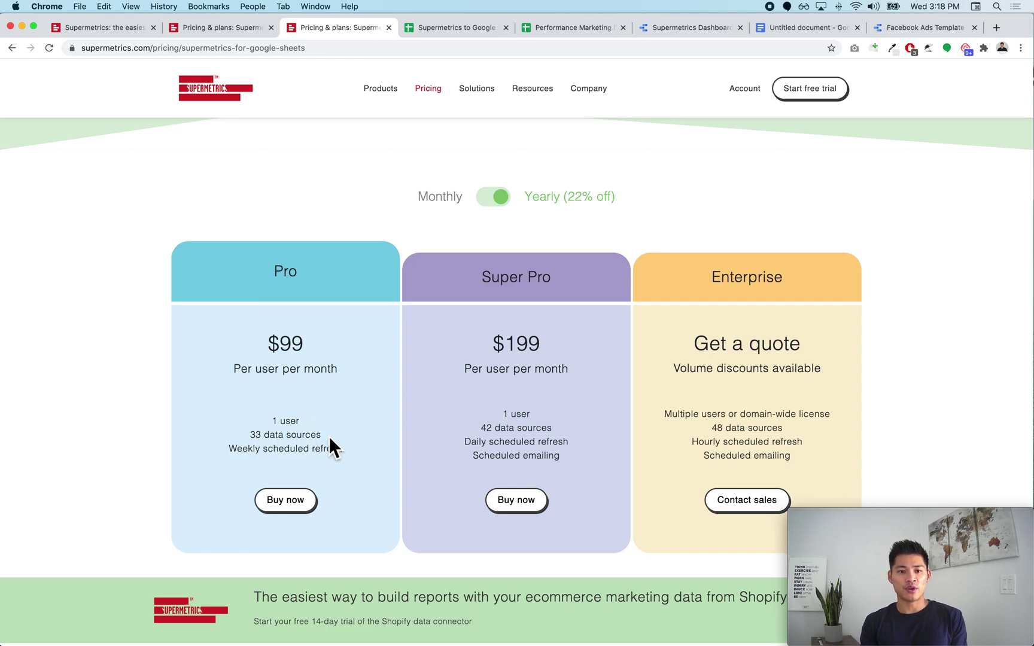
Step: Scroll through the Google Sheets connectors list, highlighting the Weekly scheduled refresh line
{"action": "scroll", "coordinate": [328, 435], "scroll_direction": "down", "scroll_amount": 3}
{"action": "scroll", "coordinate": [328, 435], "scroll_direction": "down", "scroll_amount": 15}
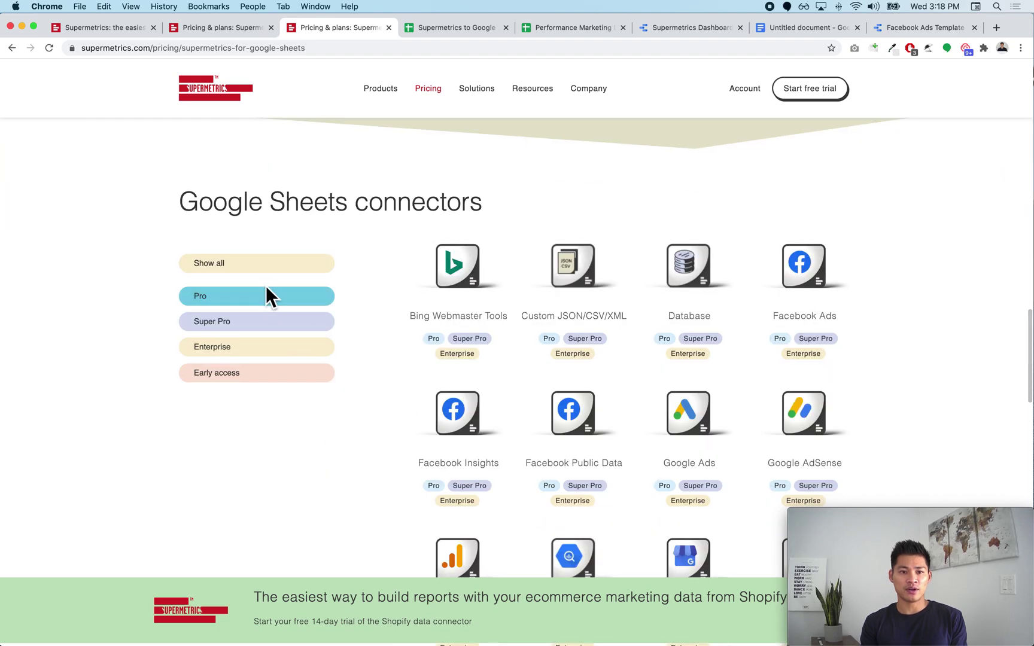
{"action": "scroll", "coordinate": [379, 329], "scroll_direction": "down", "scroll_amount": 5}
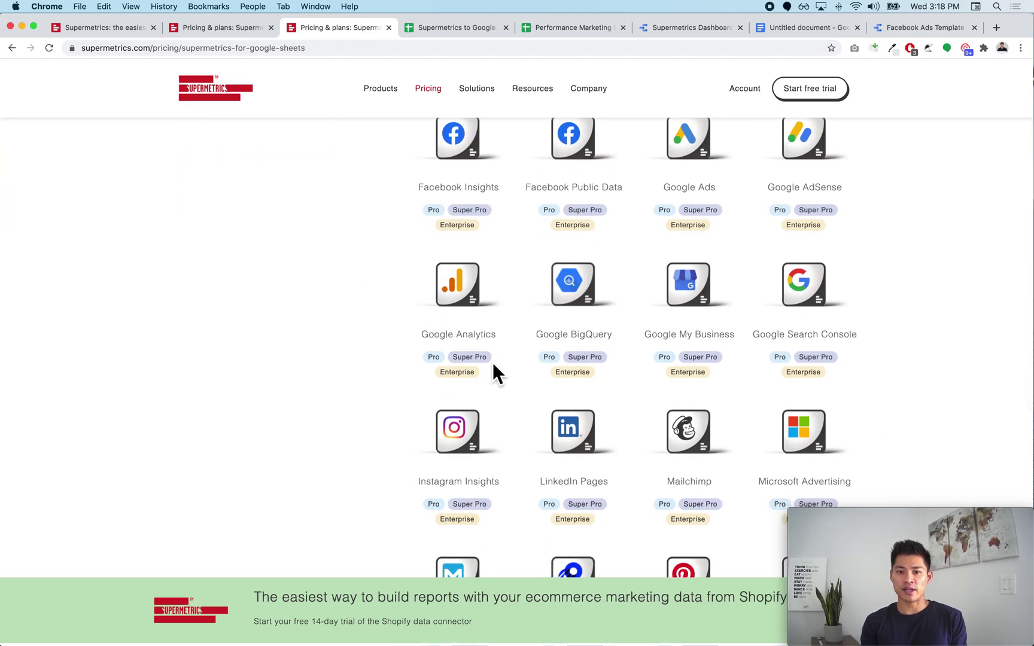
{"action": "scroll", "coordinate": [498, 475], "scroll_direction": "down", "scroll_amount": 5}
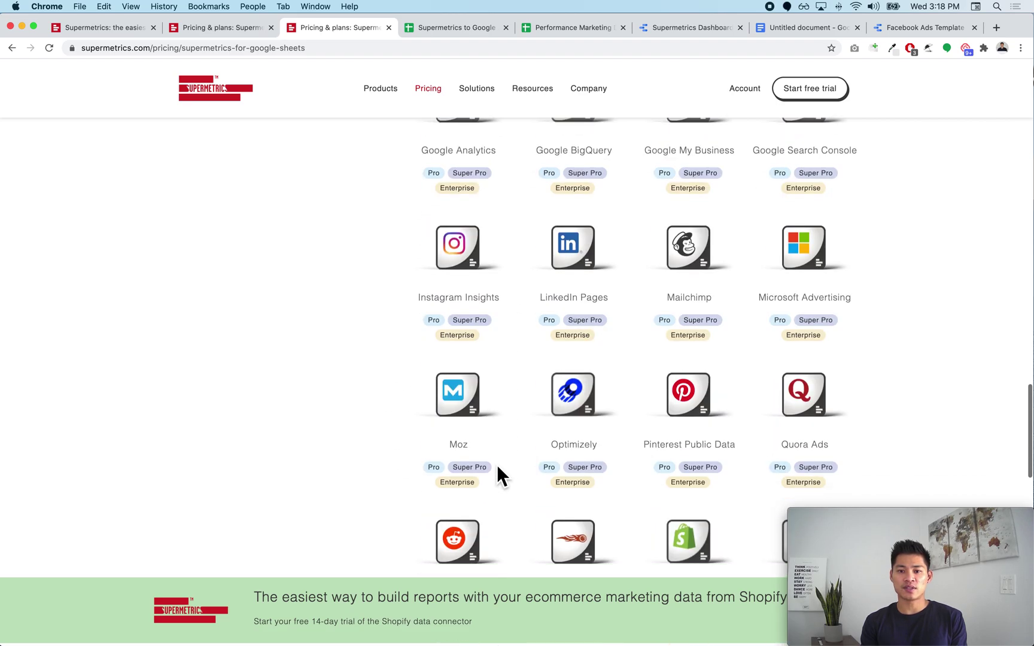
{"action": "scroll", "coordinate": [680, 488], "scroll_direction": "down", "scroll_amount": 5}
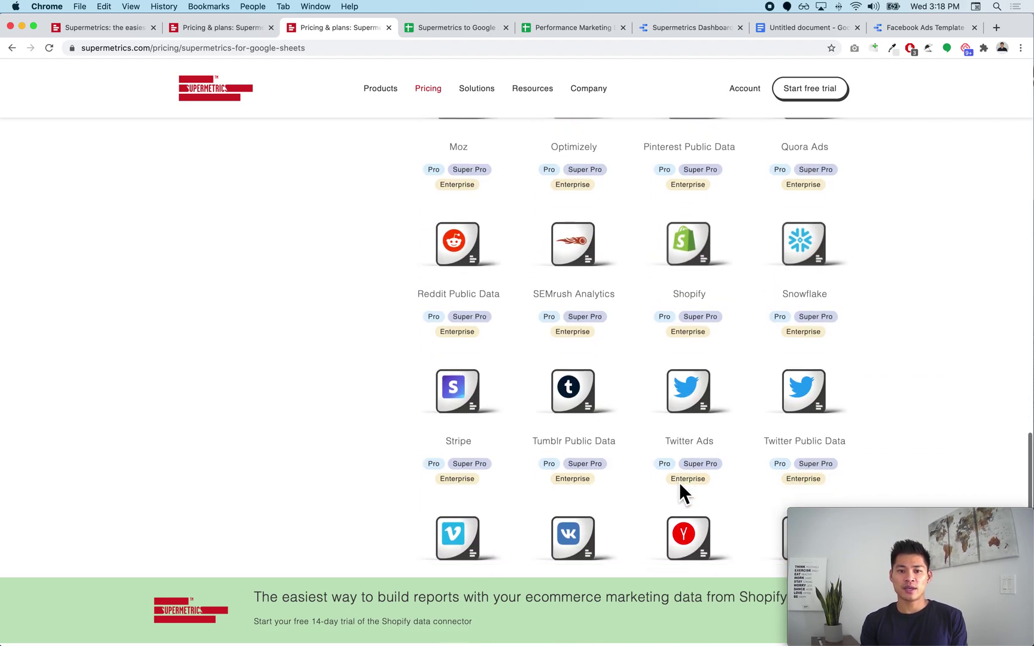
{"action": "scroll", "coordinate": [467, 547], "scroll_direction": "down", "scroll_amount": 3}
{"action": "scroll", "coordinate": [468, 547], "scroll_direction": "up", "scroll_amount": 20}
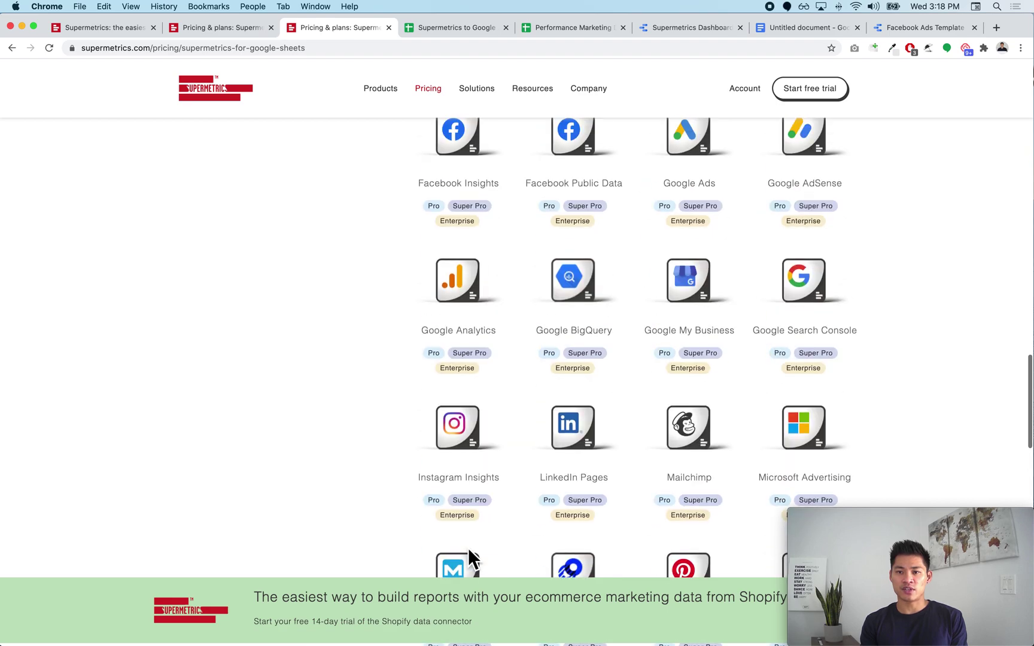
{"action": "scroll", "coordinate": [468, 548], "scroll_direction": "up", "scroll_amount": 10}
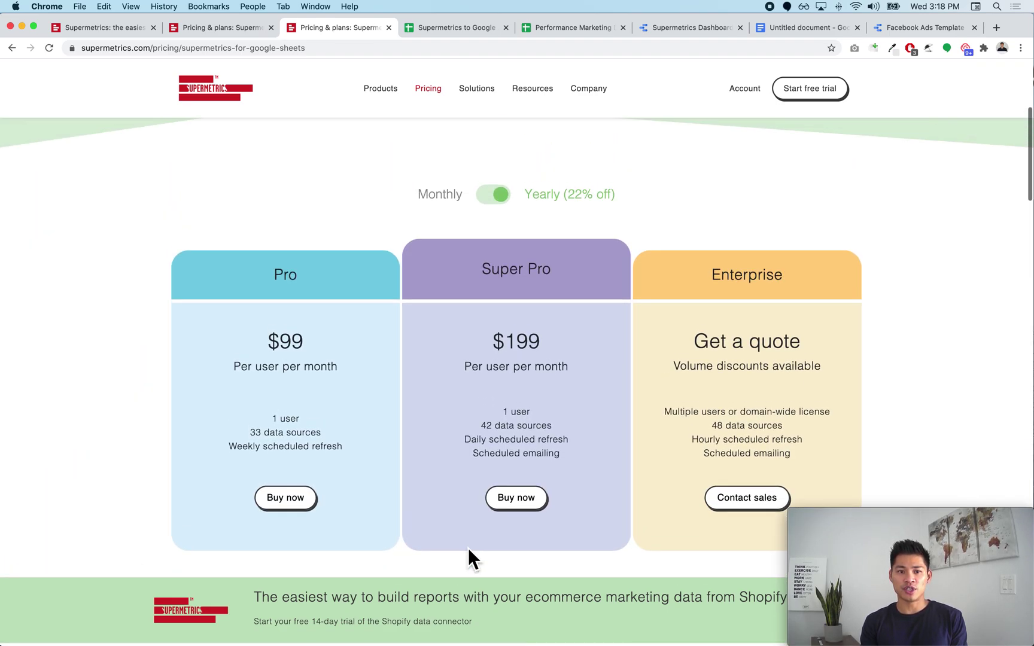
{"action": "double_click", "coordinate": [267, 447]}
{"action": "triple_click", "coordinate": [266, 446]}
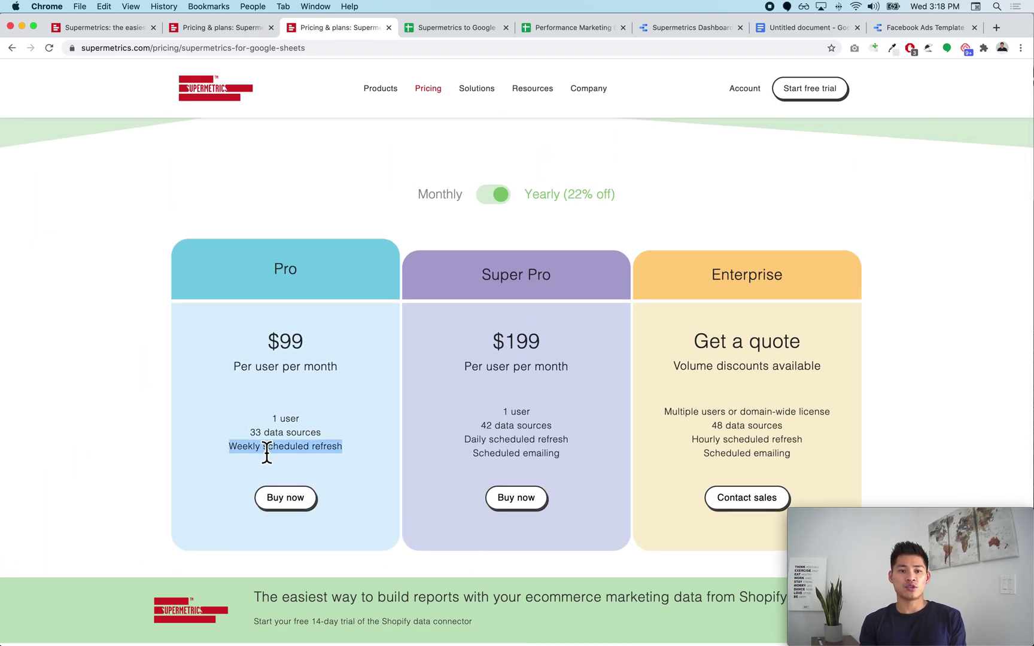
{"action": "left_click", "coordinate": [182, 446]}
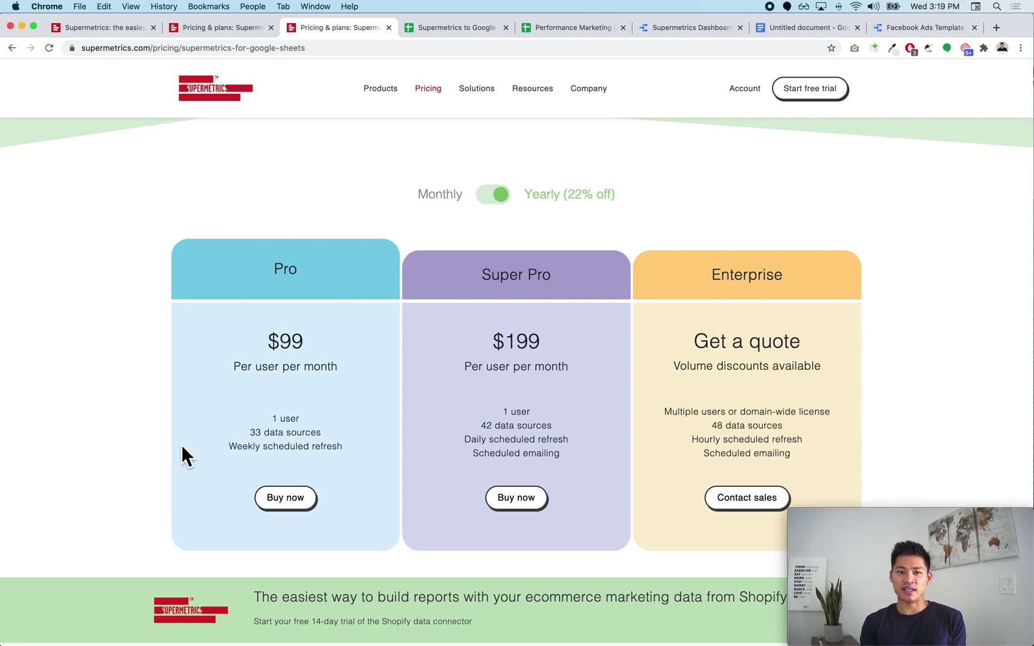
Step: Return to the Data Studio pricing page, then switch to the Supermetrics Dashboard report's empty page 2
{"action": "scroll", "coordinate": [192, 258], "scroll_direction": "up", "scroll_amount": 3}
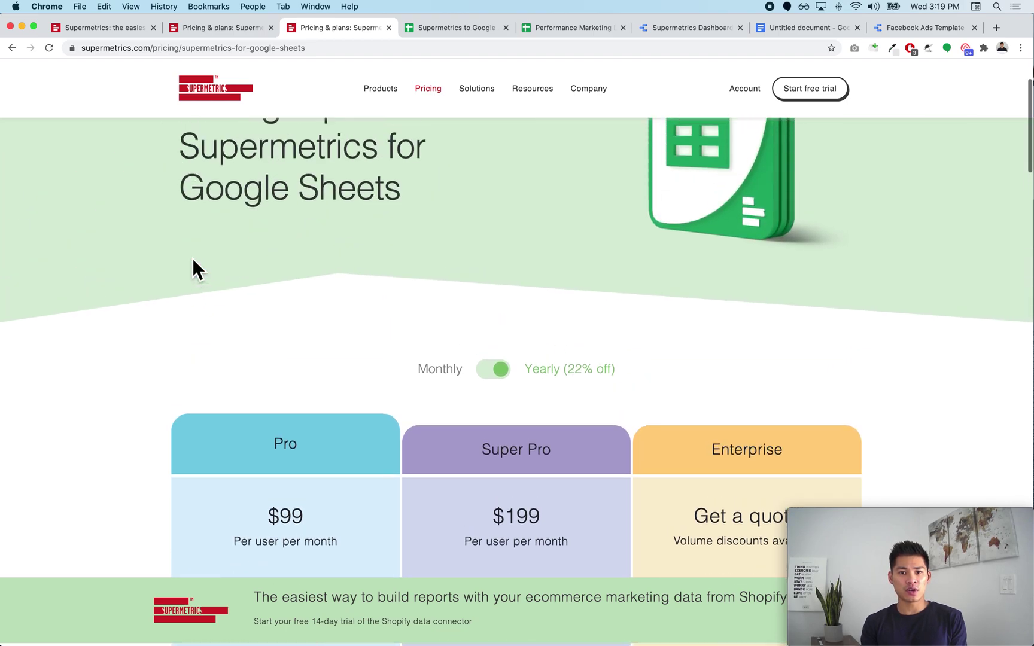
{"action": "scroll", "coordinate": [192, 258], "scroll_direction": "down", "scroll_amount": 3}
{"action": "scroll", "coordinate": [192, 258], "scroll_direction": "down", "scroll_amount": 5}
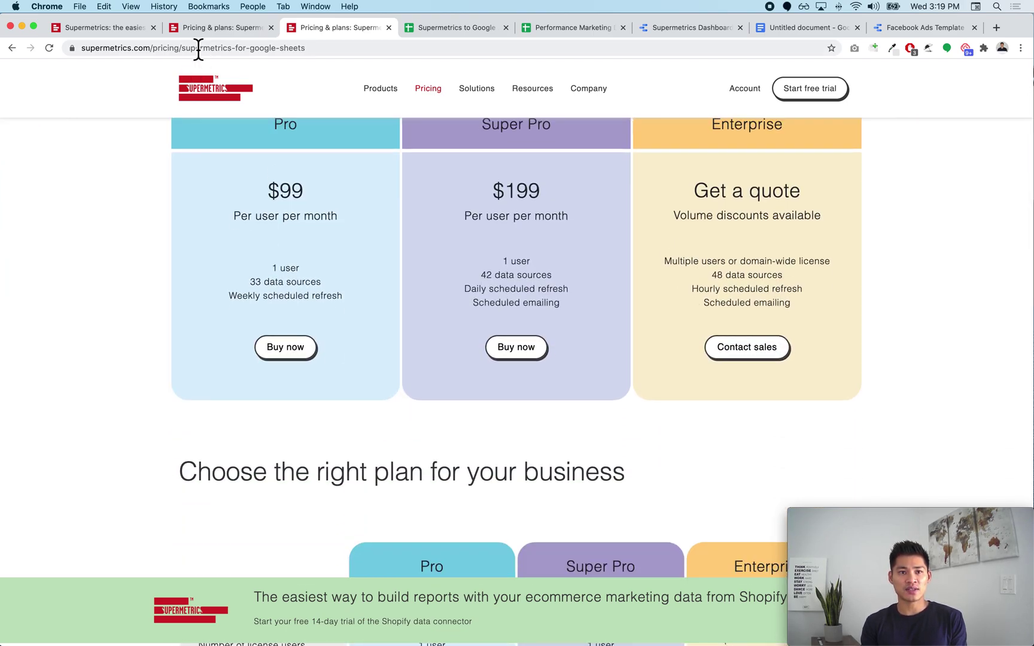
{"action": "left_click", "coordinate": [206, 28]}
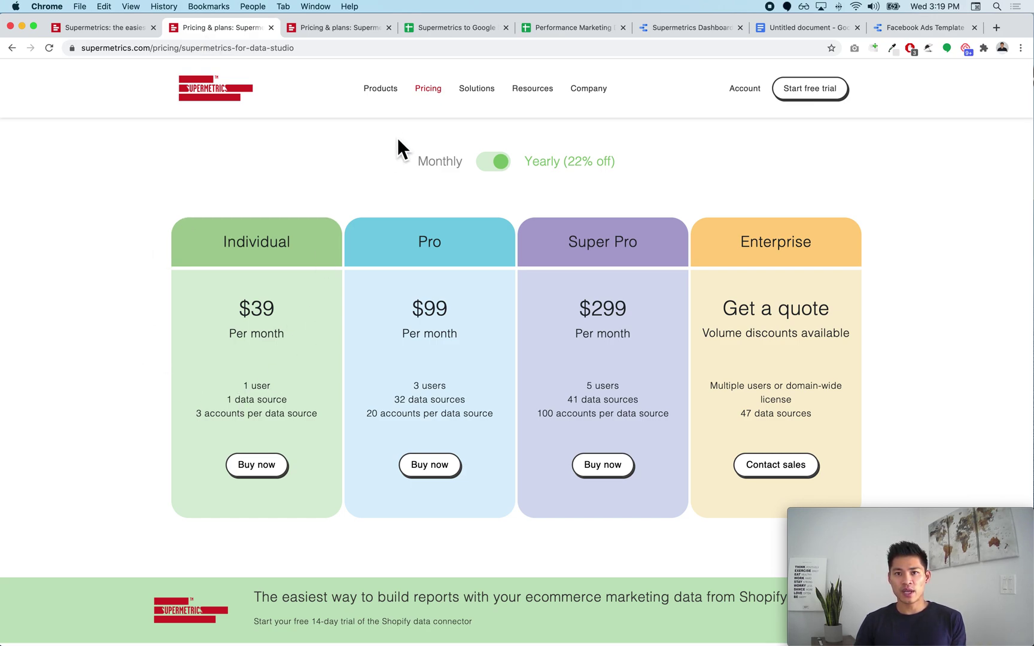
{"action": "left_click", "coordinate": [694, 27]}
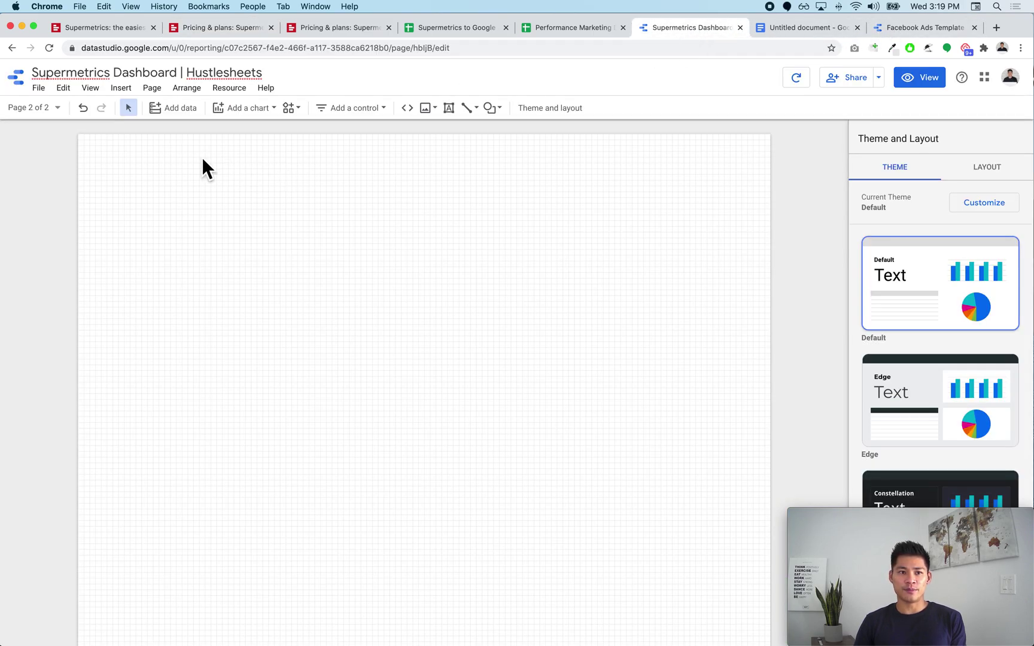
Step: Go to page 1 of the report and show its added data sources
{"action": "left_click", "coordinate": [35, 109]}
{"action": "left_click", "coordinate": [60, 160]}
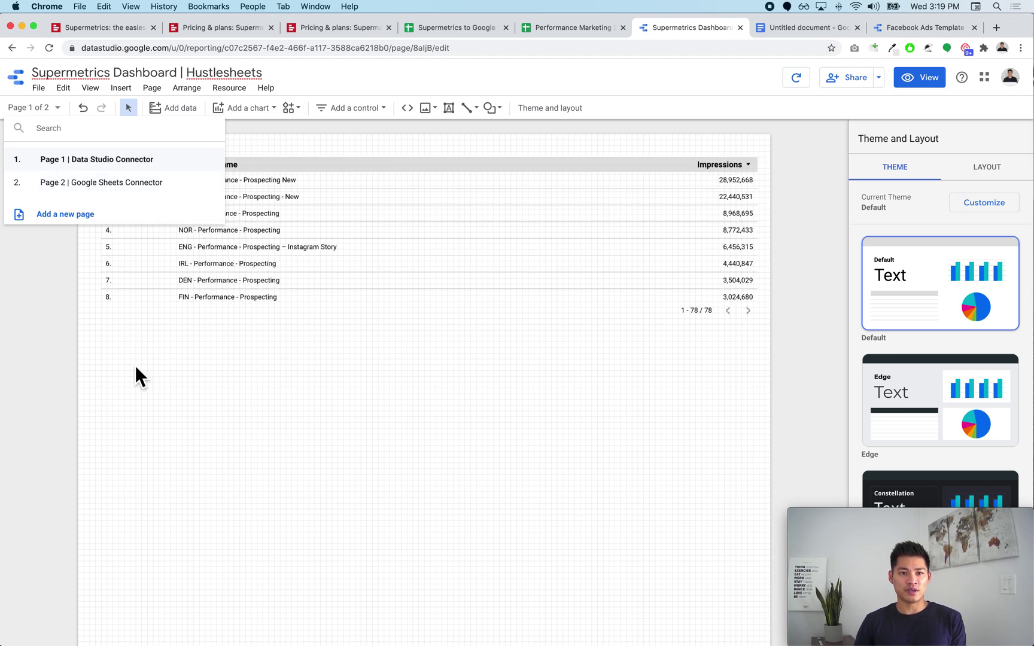
{"action": "left_click", "coordinate": [229, 88]}
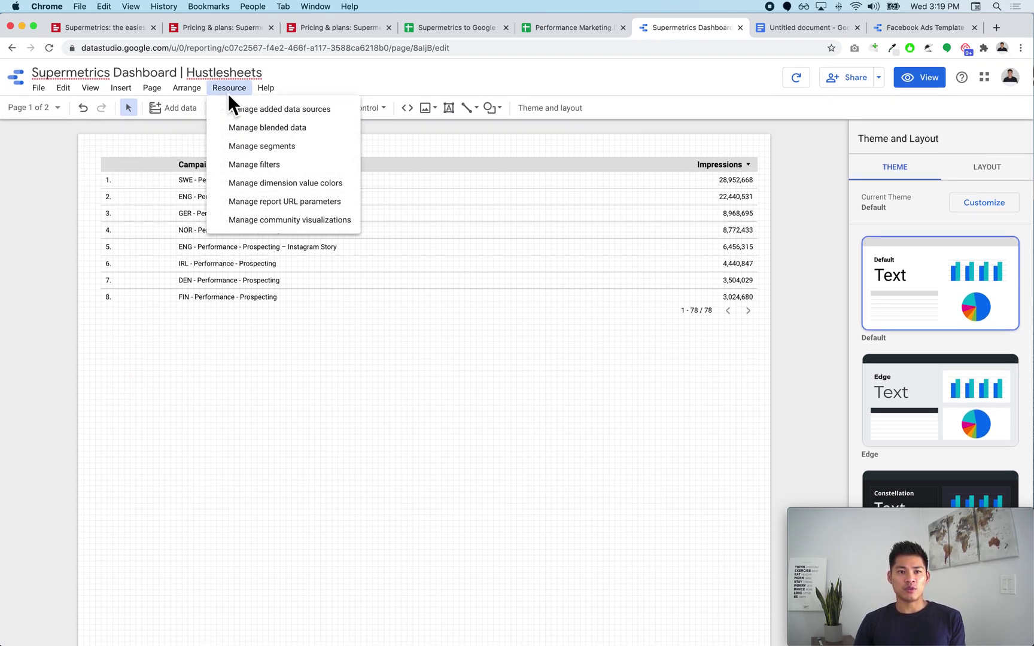
{"action": "left_click", "coordinate": [251, 111]}
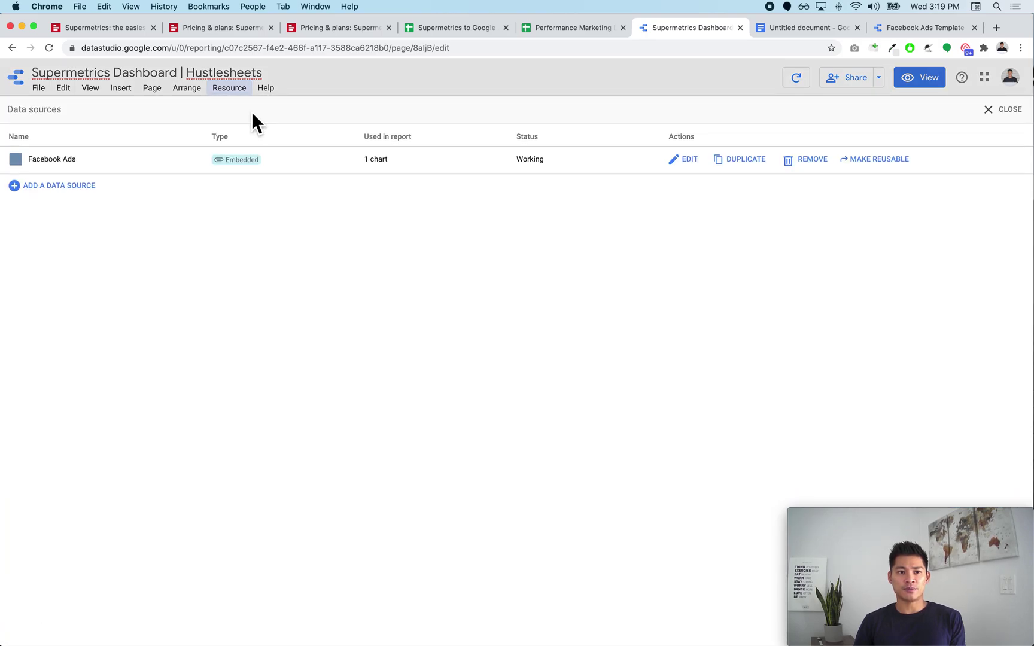
Step: Look at the Facebook Ads connector, then close the data sources and select the campaign table
{"action": "left_click", "coordinate": [78, 190]}
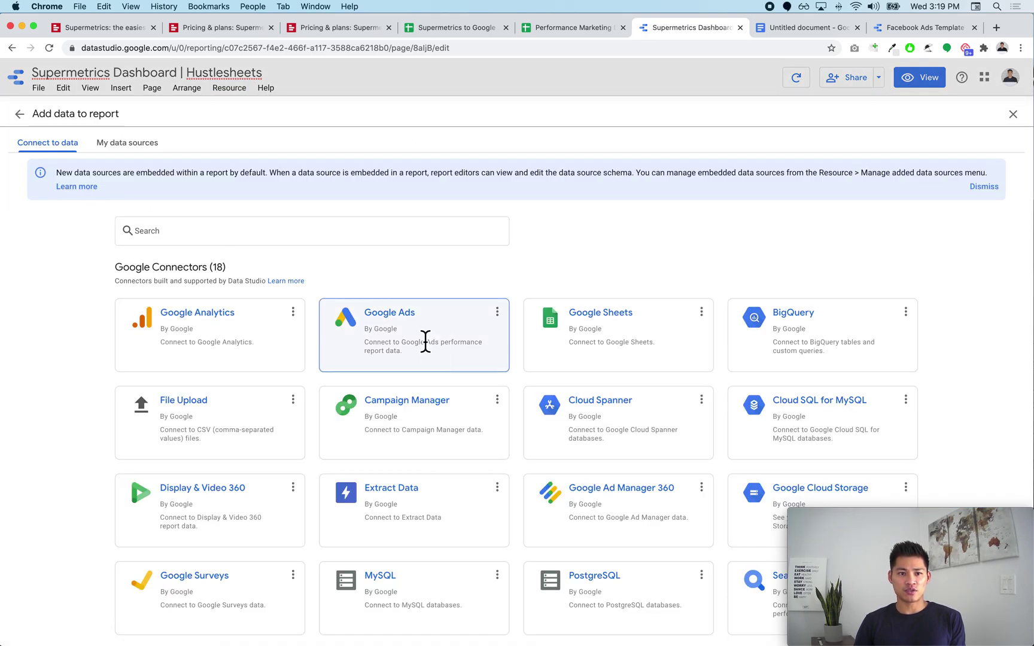
{"action": "scroll", "coordinate": [428, 344], "scroll_direction": "down", "scroll_amount": 8}
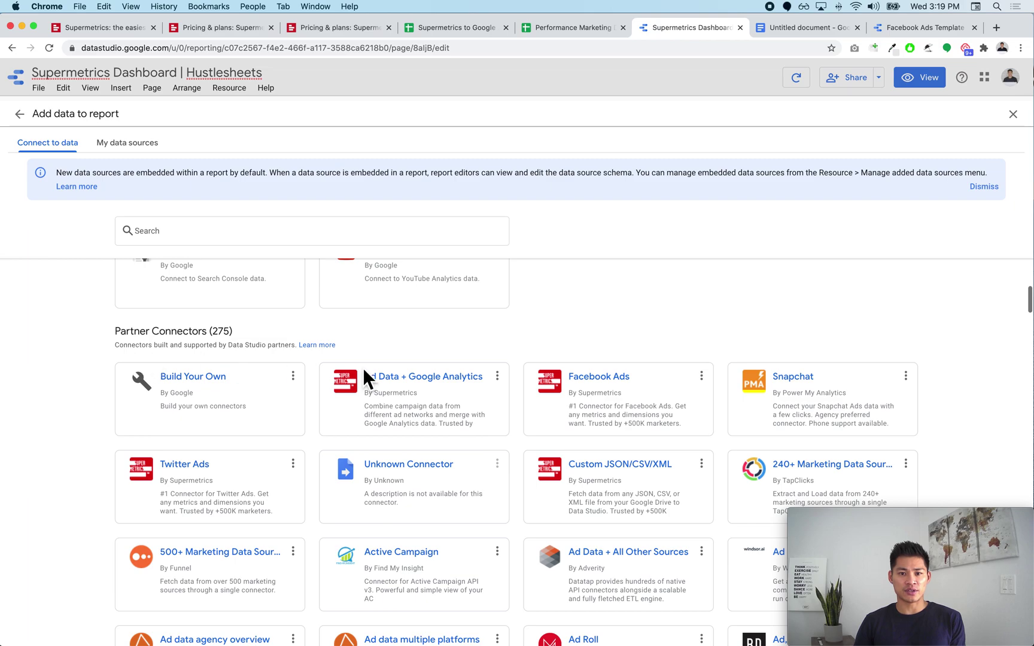
{"action": "left_click", "coordinate": [609, 422]}
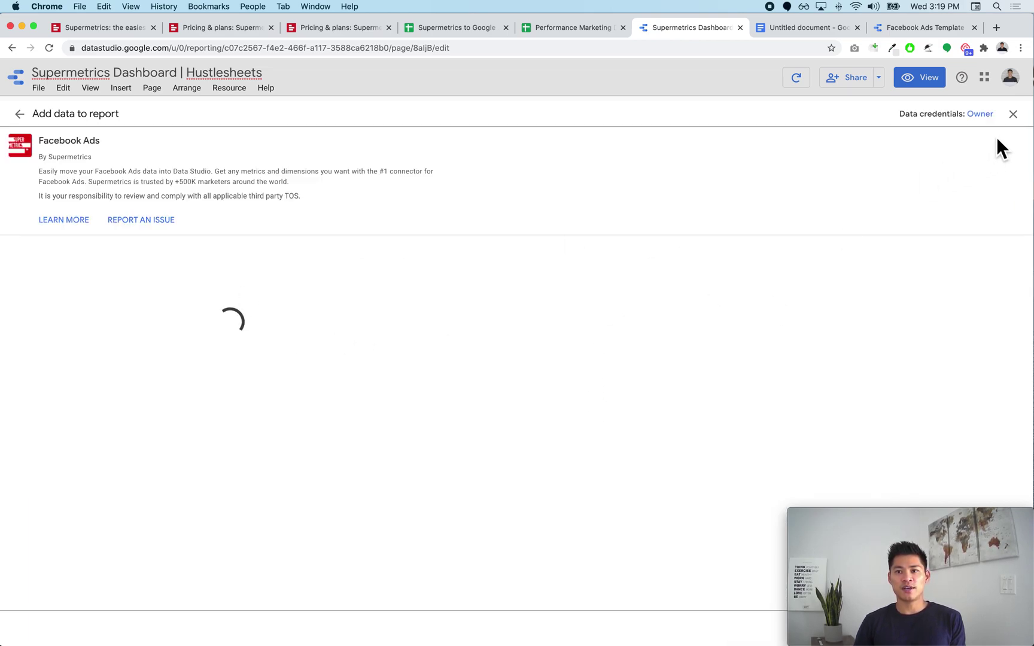
{"action": "left_click", "coordinate": [1013, 116]}
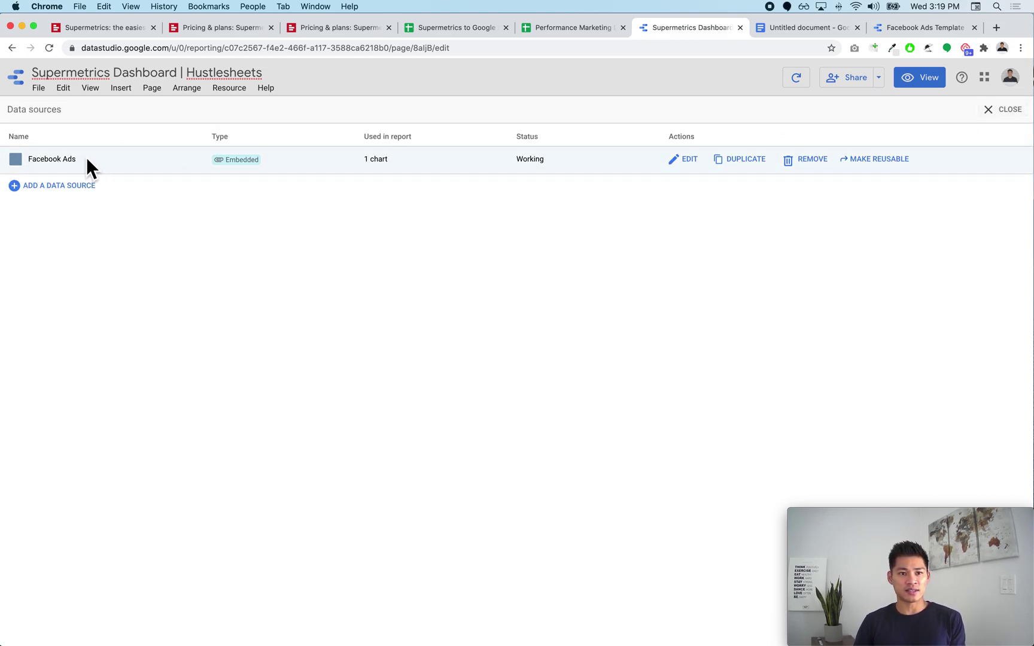
{"action": "left_click", "coordinate": [997, 111]}
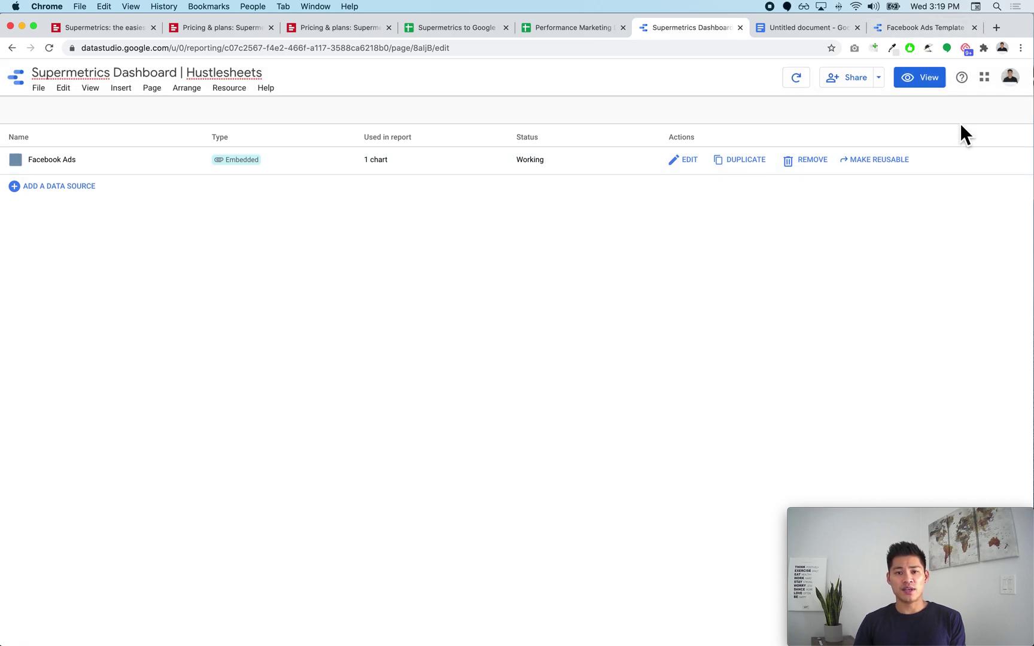
{"action": "left_click", "coordinate": [462, 286]}
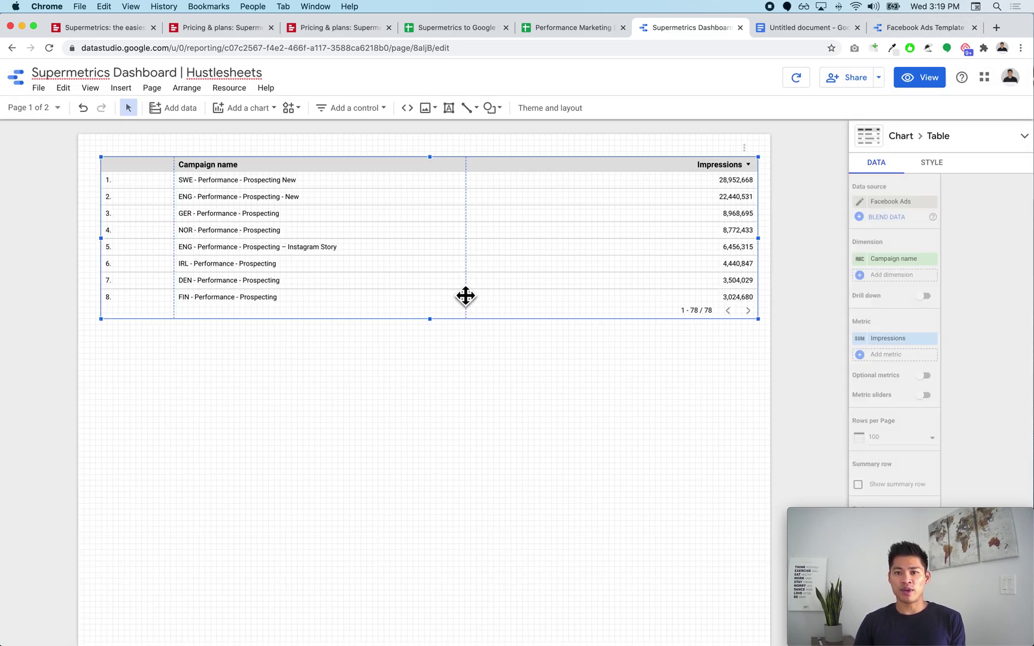
Step: Search 'amount' and add Amount spent as a second table metric beside Impressions
{"action": "left_click", "coordinate": [910, 356]}
{"action": "type", "text": "cost"}
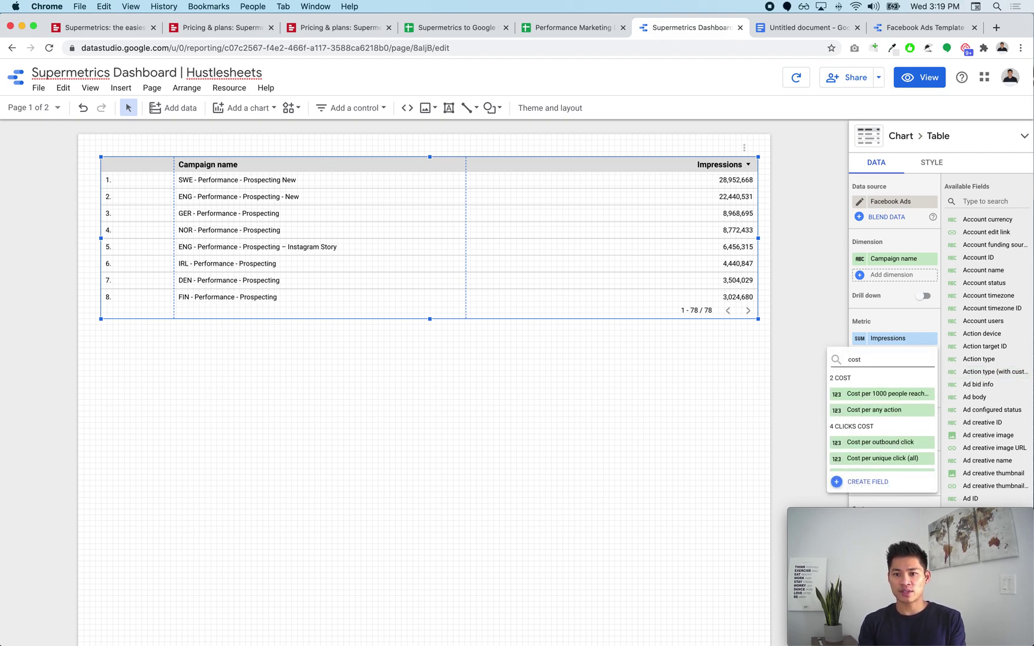
{"action": "key", "text": "BackSpace"}
{"action": "key", "text": "BackSpace"}
{"action": "key", "text": "BackSpace"}
{"action": "key", "text": "BackSpace"}
{"action": "type", "text": "amount"}
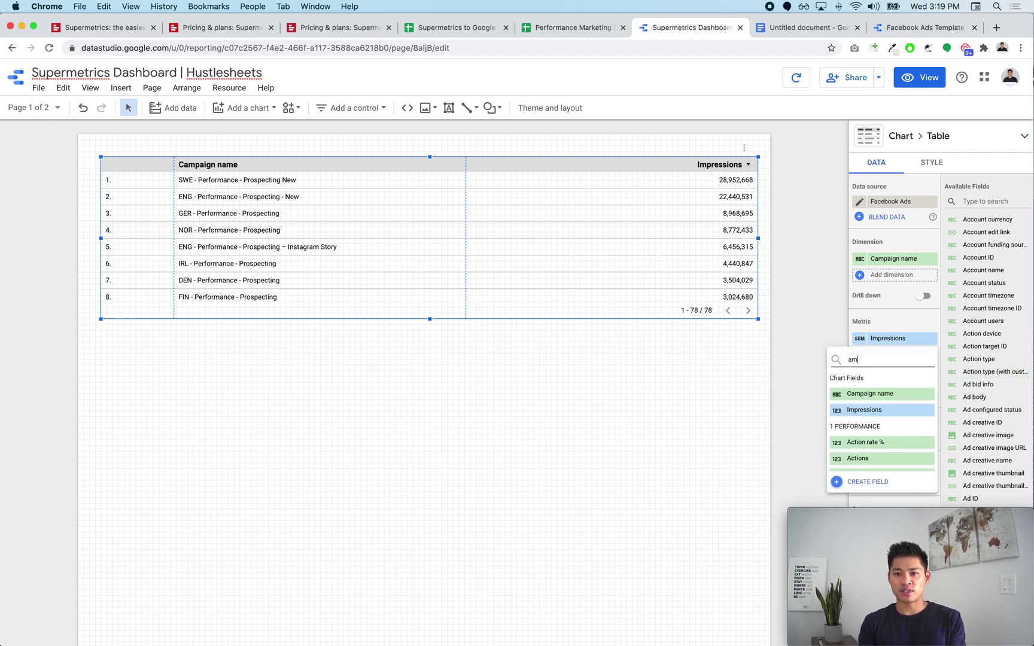
{"action": "left_click", "coordinate": [890, 394]}
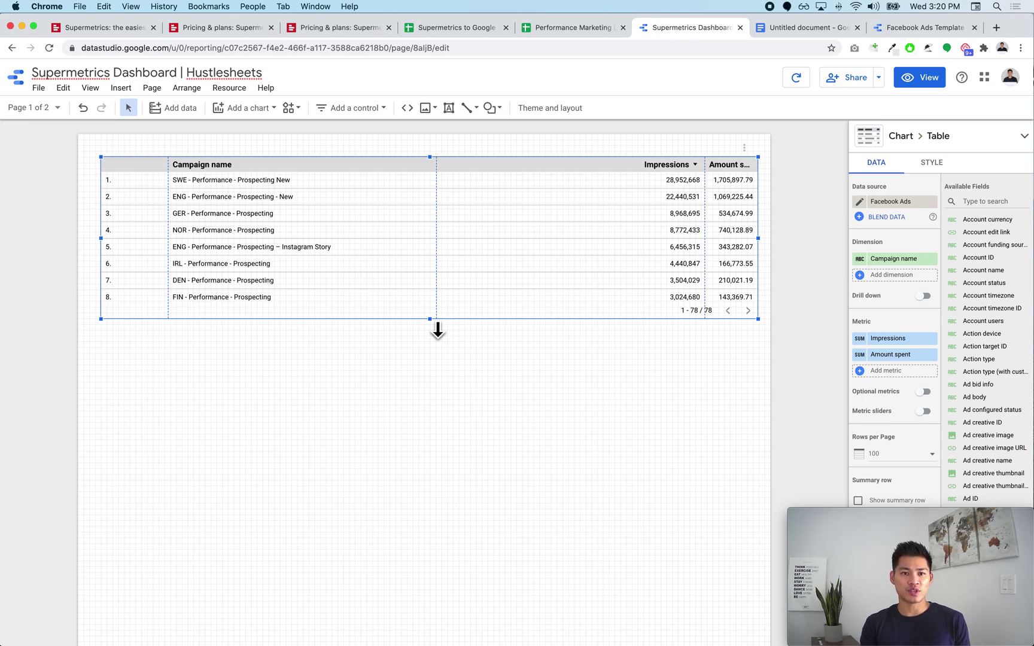
{"action": "left_click", "coordinate": [236, 94]}
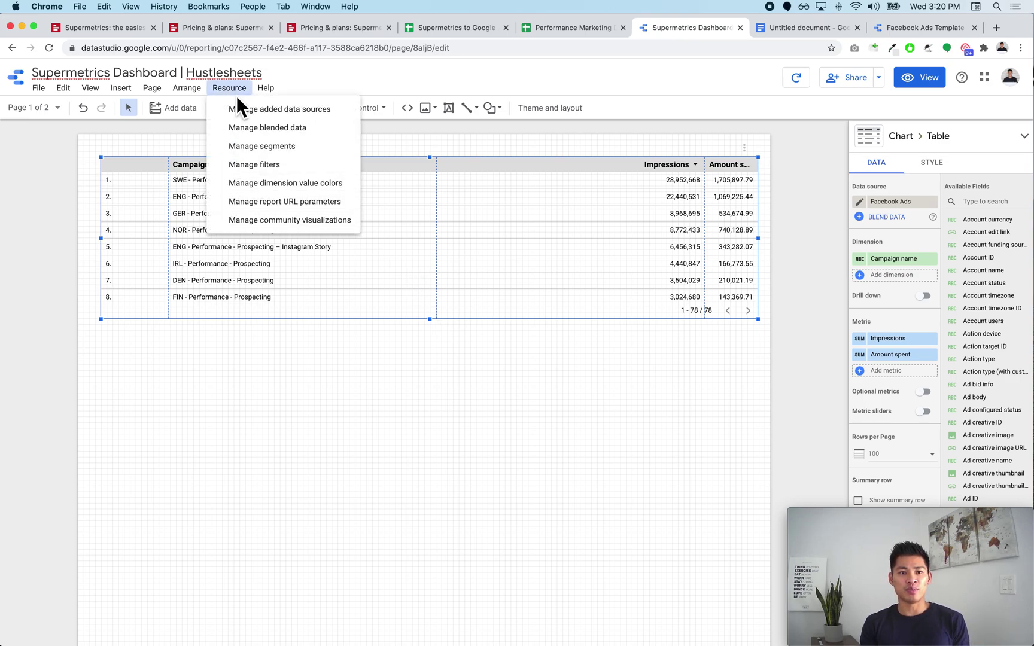
{"action": "left_click", "coordinate": [261, 127]}
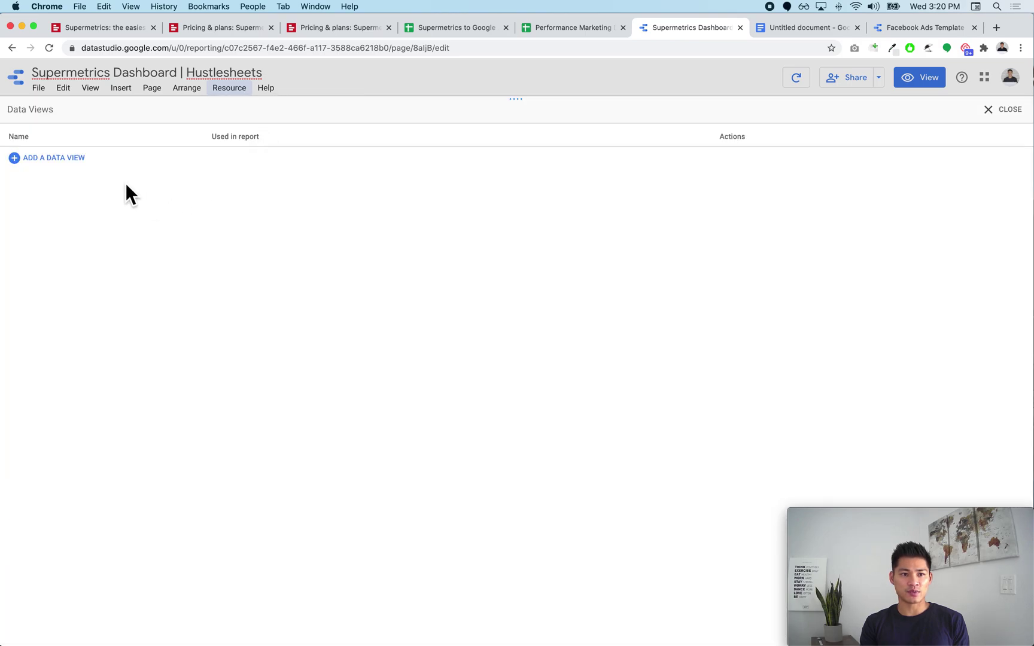
{"action": "left_click", "coordinate": [67, 160]}
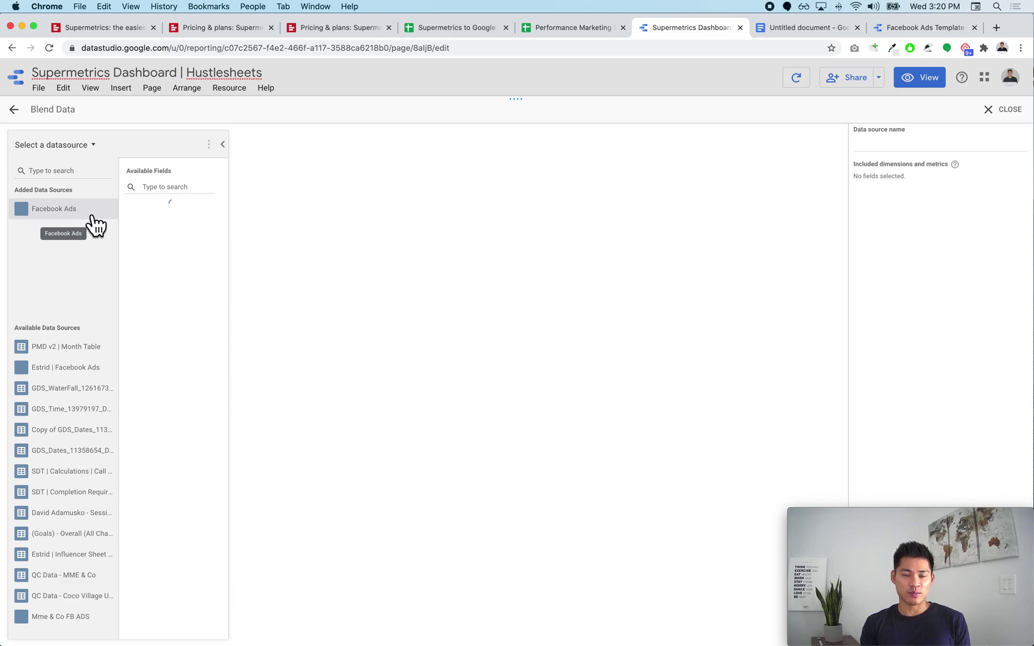
{"action": "left_click", "coordinate": [94, 225]}
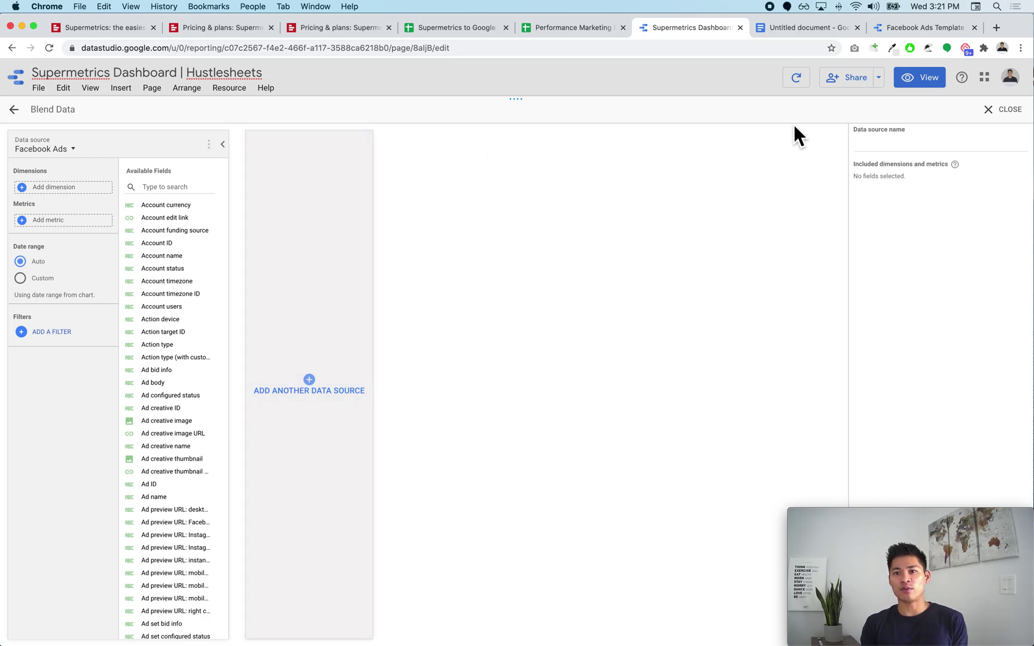
{"action": "left_click", "coordinate": [1010, 121]}
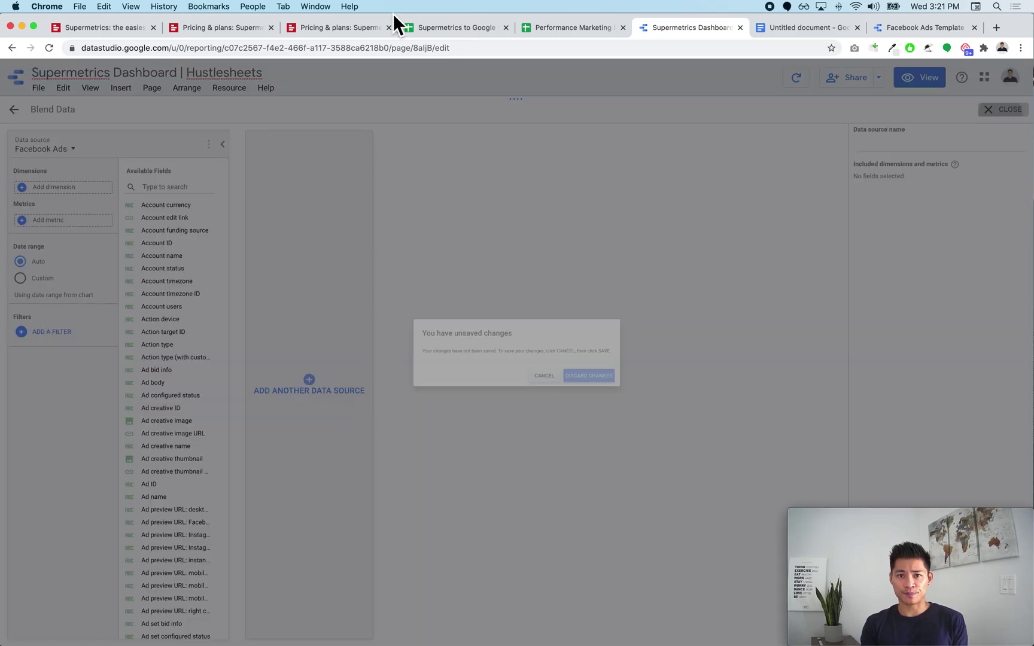
{"action": "left_click", "coordinate": [627, 396]}
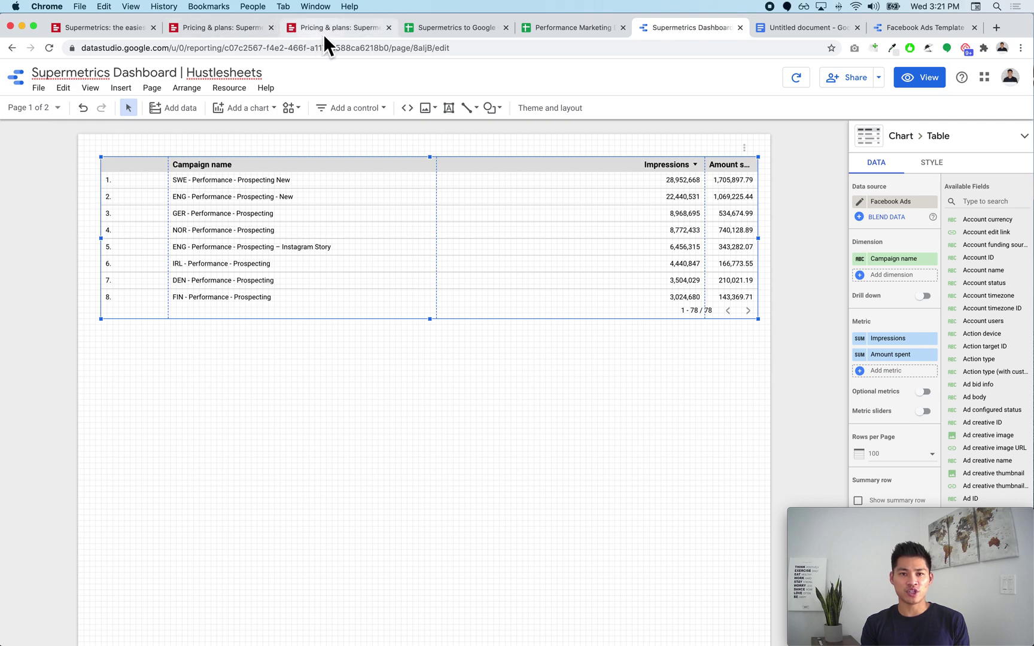
{"action": "left_click", "coordinate": [452, 29]}
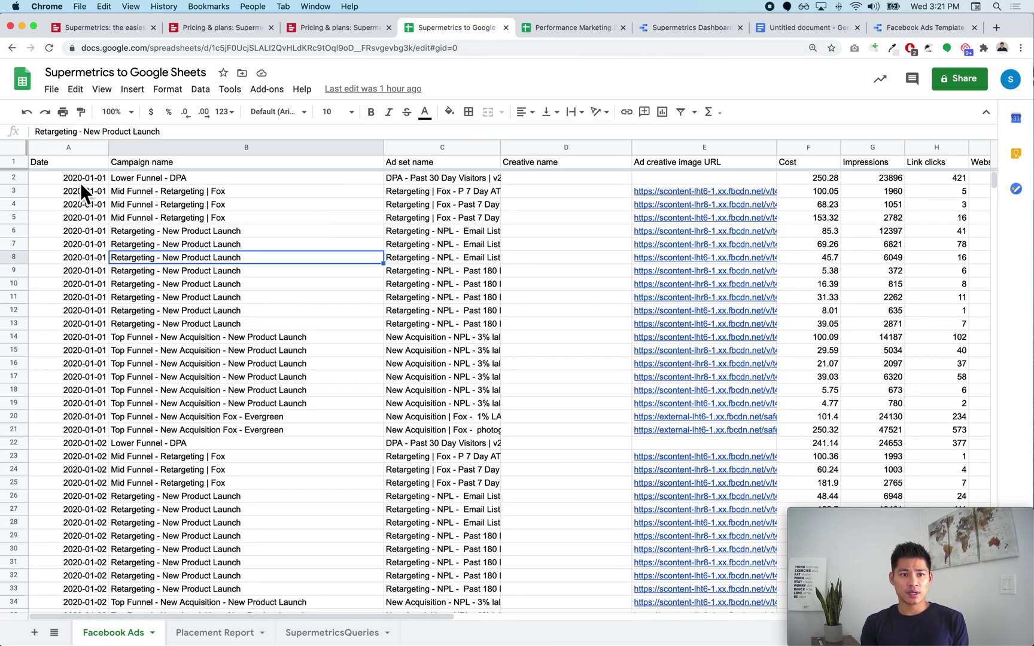
Step: Search the add-on marketplace for supermetrics, confirming it is already installed
{"action": "left_click", "coordinate": [74, 165]}
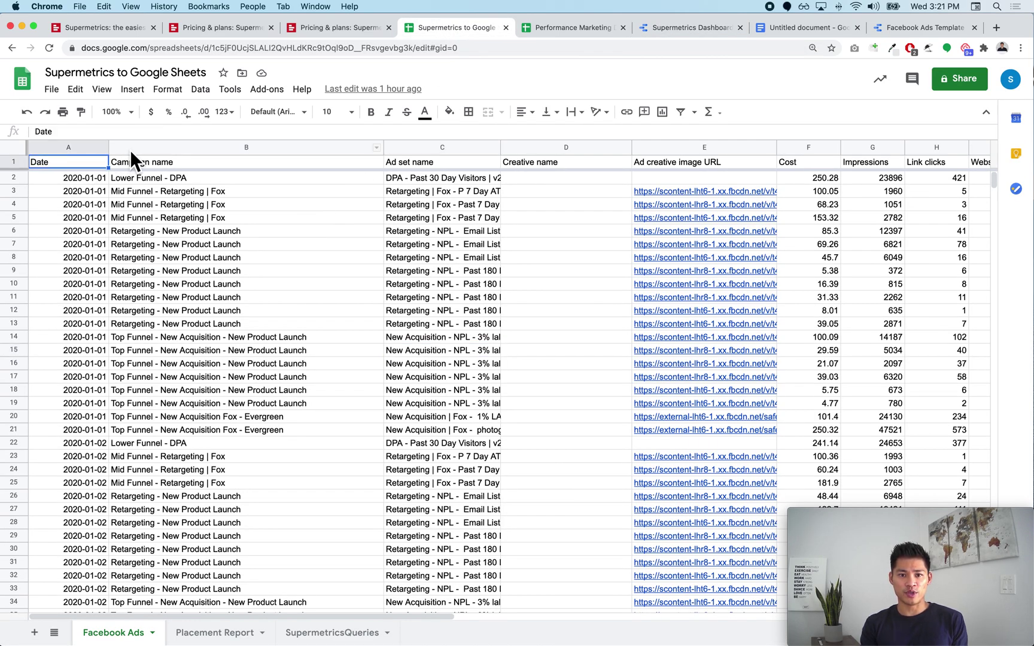
{"action": "left_click", "coordinate": [272, 103]}
{"action": "left_click", "coordinate": [333, 177]}
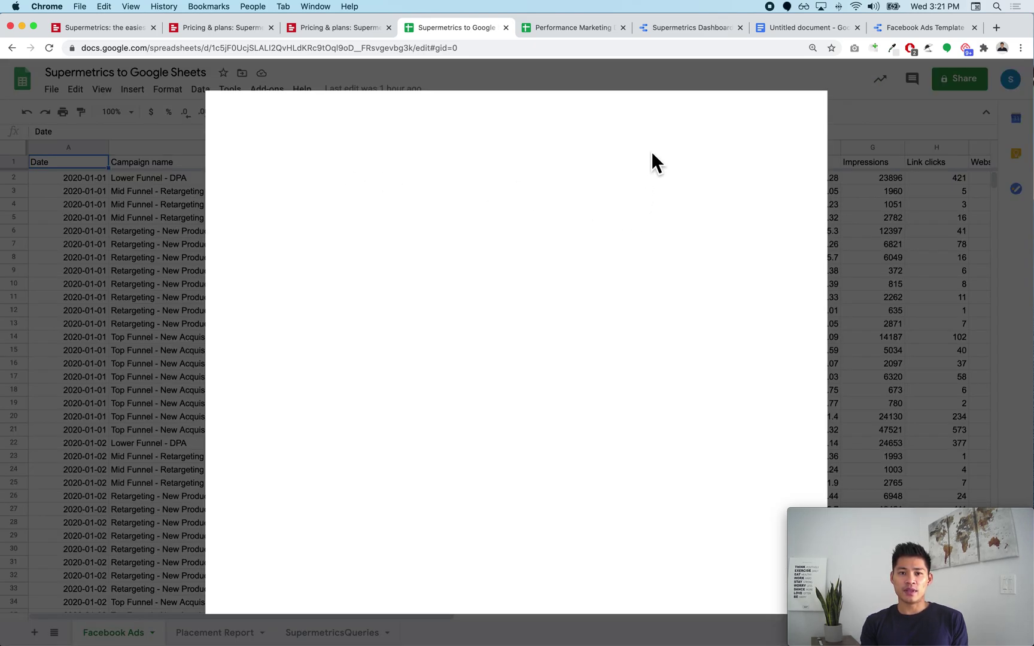
{"action": "left_click", "coordinate": [655, 115]}
{"action": "type", "text": "s"}
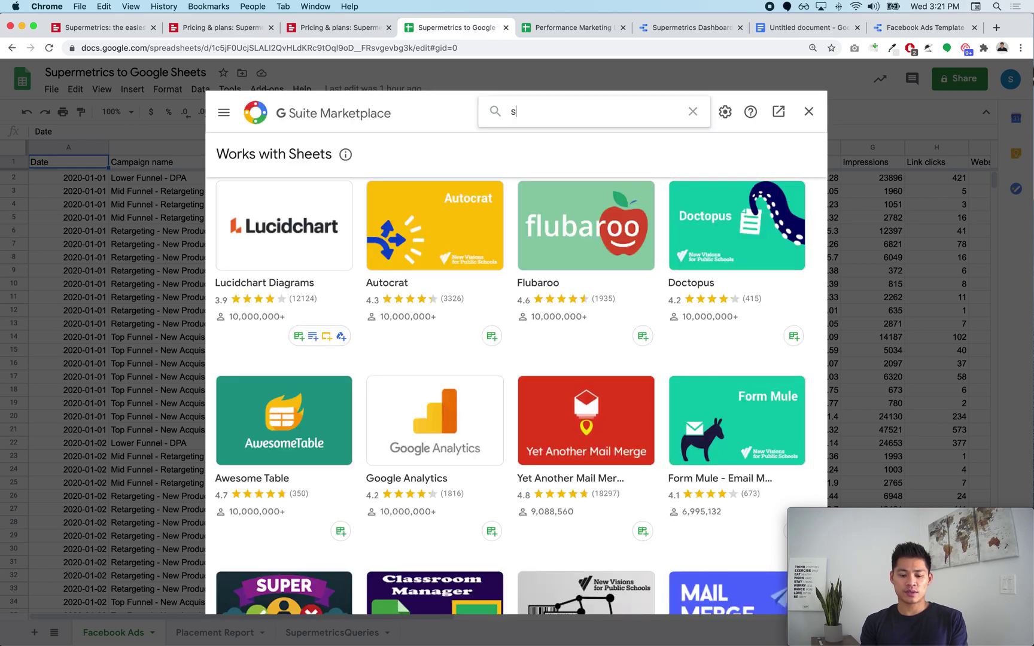
{"action": "type", "text": "upermetrics"}
{"action": "key", "text": "Return"}
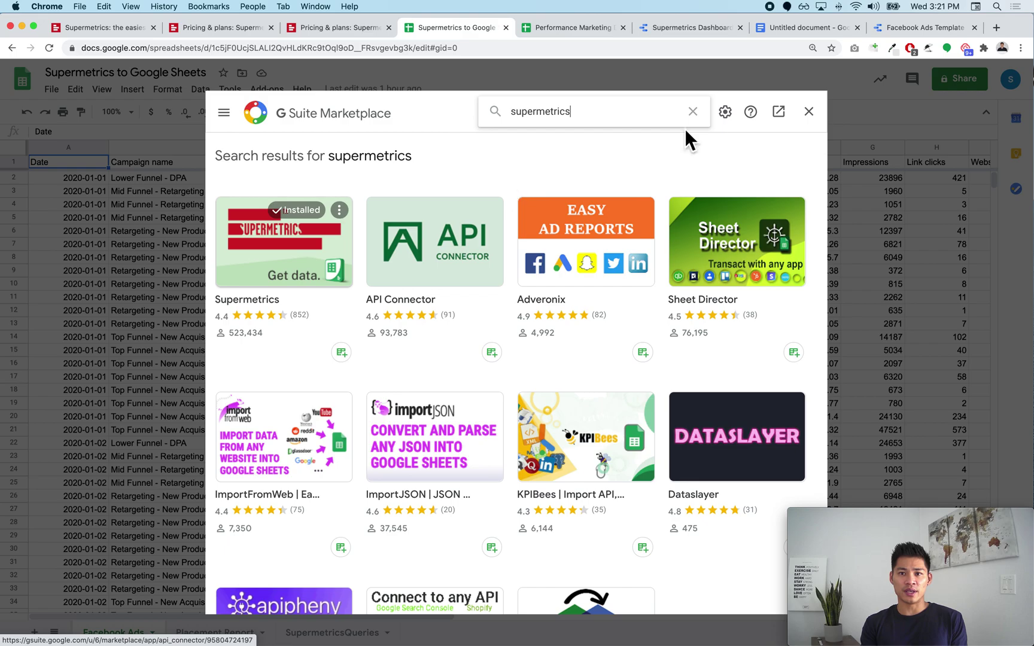
{"action": "left_click", "coordinate": [808, 112]}
Step: Launch the Supermetrics sidebar from the Add-ons menu
{"action": "left_click", "coordinate": [267, 89]}
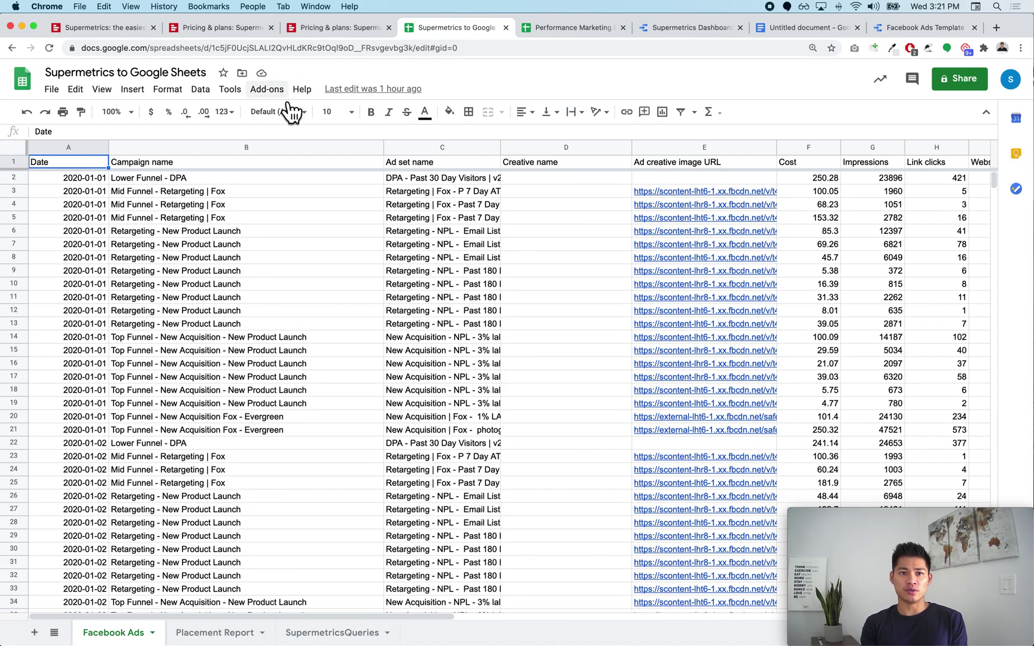
{"action": "mouse_move", "coordinate": [323, 145]}
{"action": "left_click", "coordinate": [407, 150]}
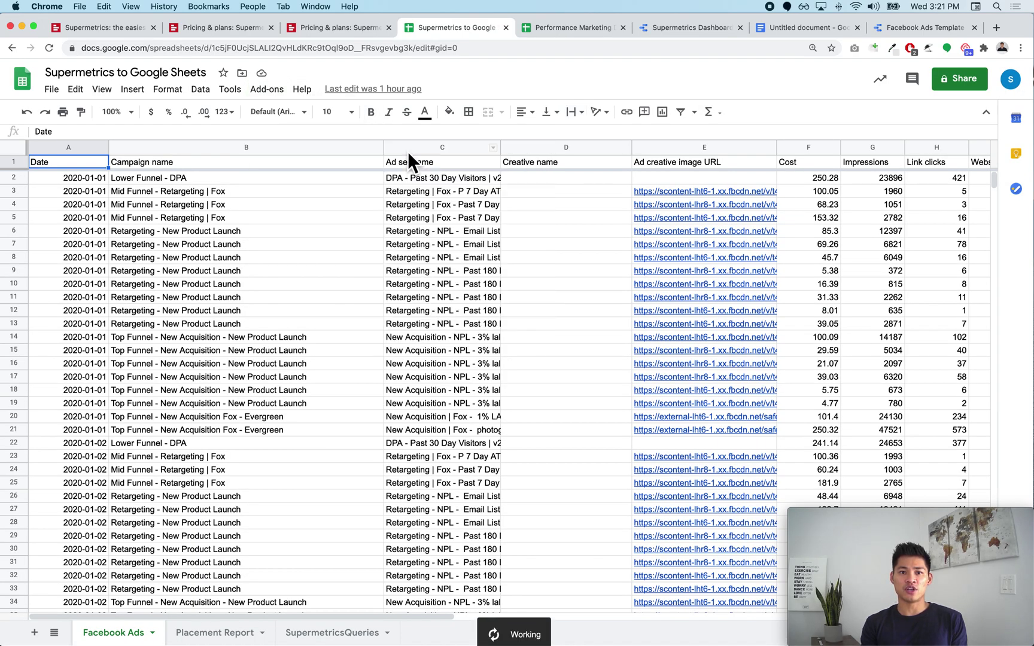
Step: Flip to Placement Report and back to Facebook Ads, reviewing its A1:K9085 year-to-date query
{"action": "mouse_move", "coordinate": [730, 339]}
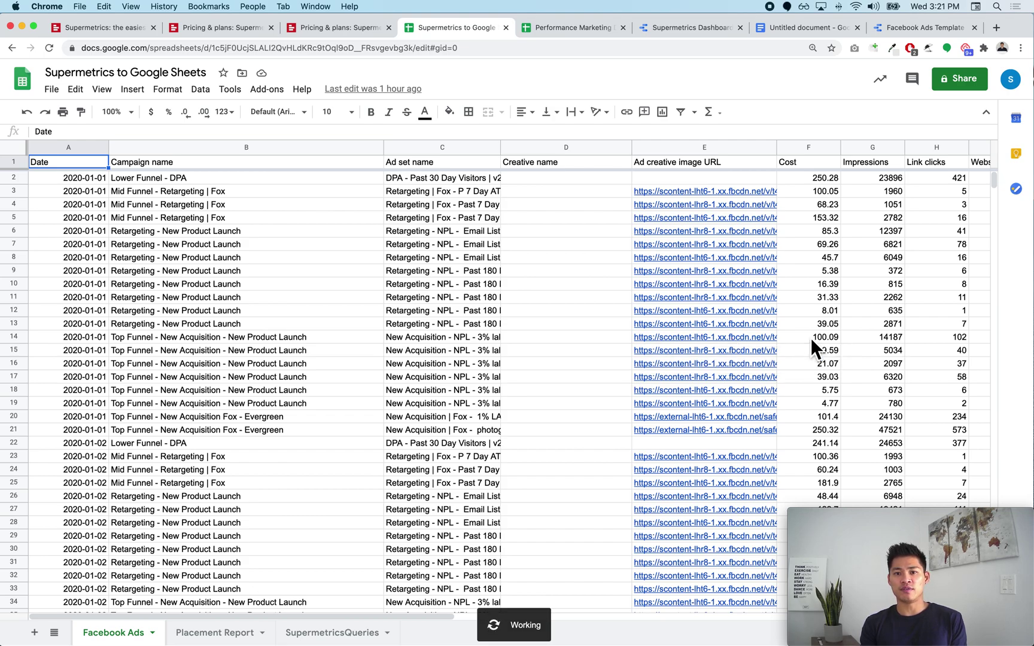
{"action": "left_click", "coordinate": [234, 637]}
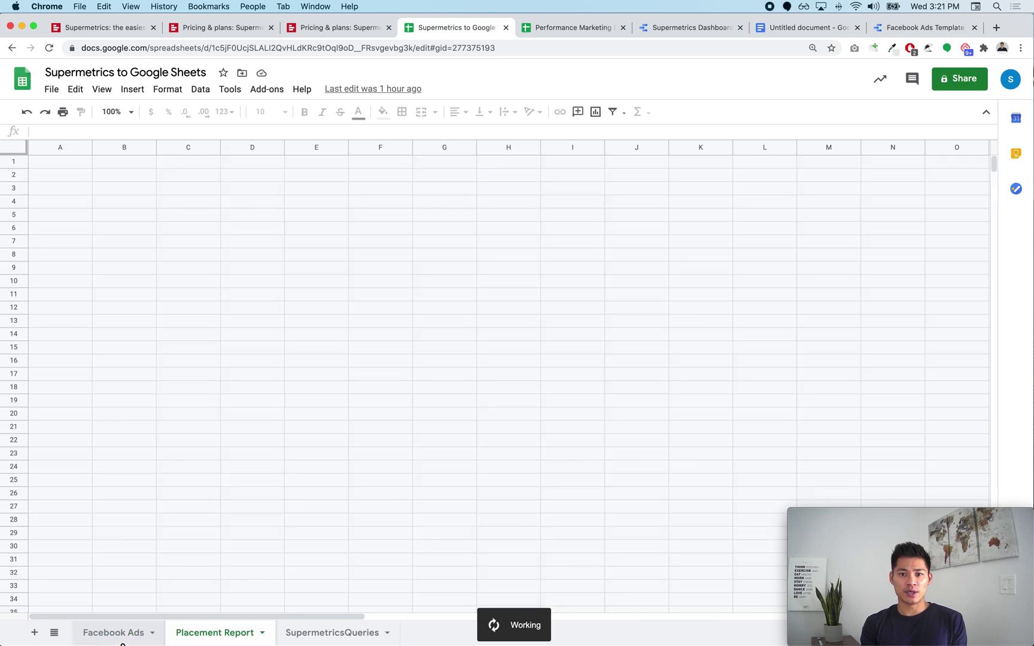
{"action": "left_click", "coordinate": [125, 639]}
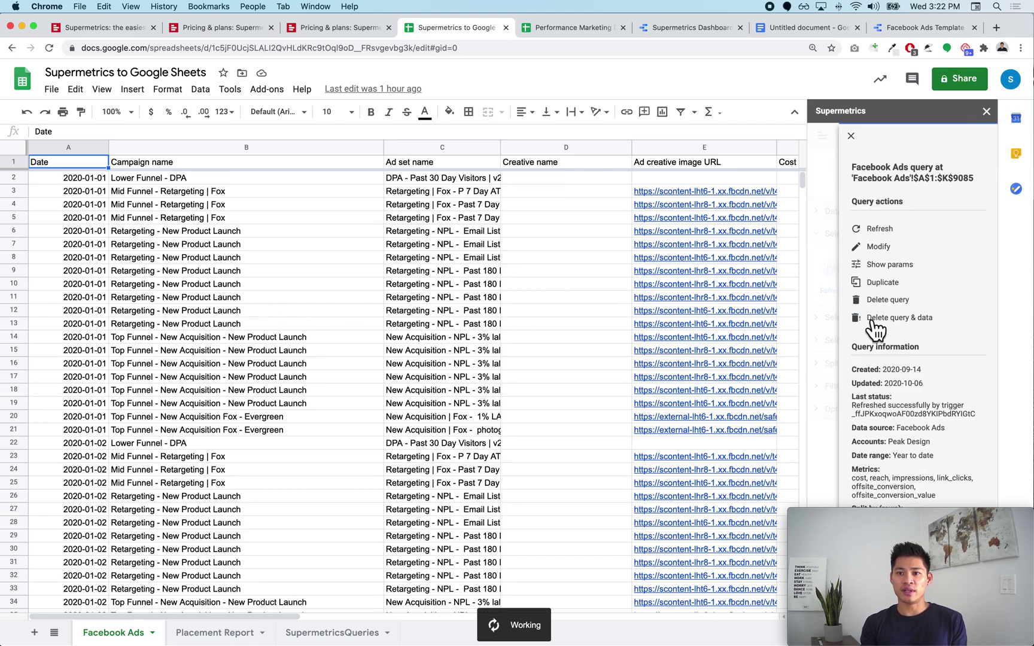
{"action": "scroll", "coordinate": [890, 341], "scroll_direction": "down", "scroll_amount": 1}
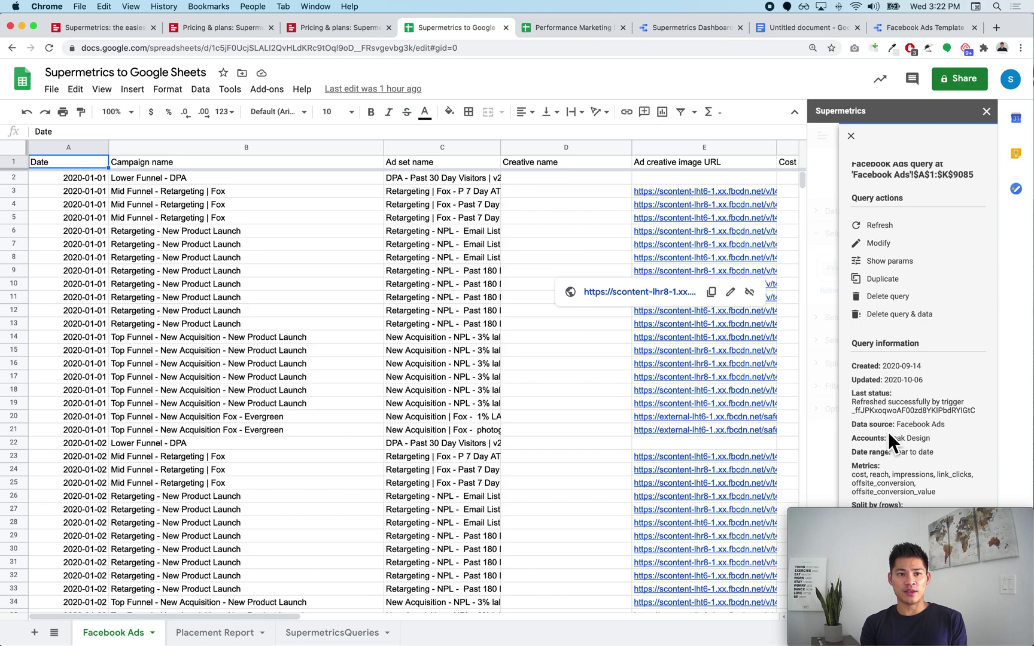
{"action": "scroll", "coordinate": [350, 259], "scroll_direction": "right", "scroll_amount": 10}
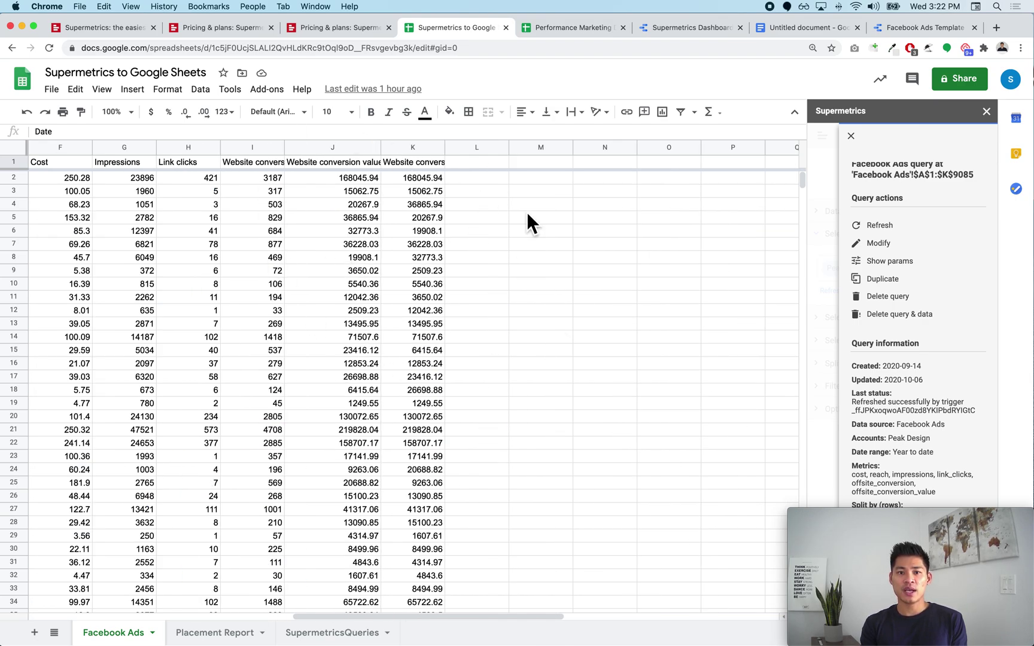
{"action": "scroll", "coordinate": [527, 212], "scroll_direction": "left", "scroll_amount": 6}
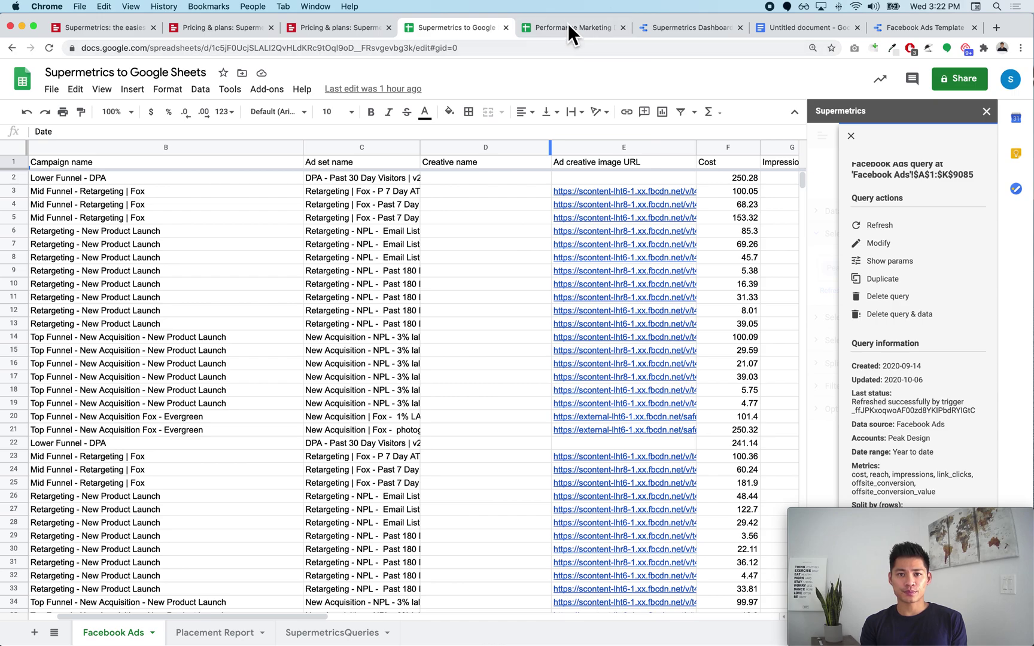
{"action": "left_click", "coordinate": [568, 29]}
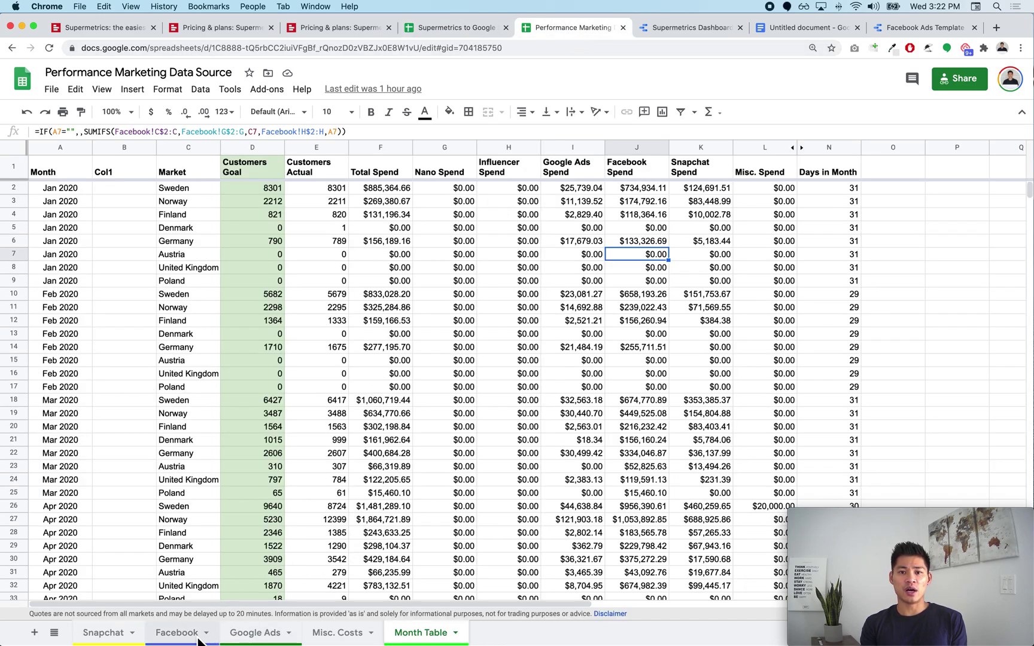
{"action": "left_click", "coordinate": [178, 633]}
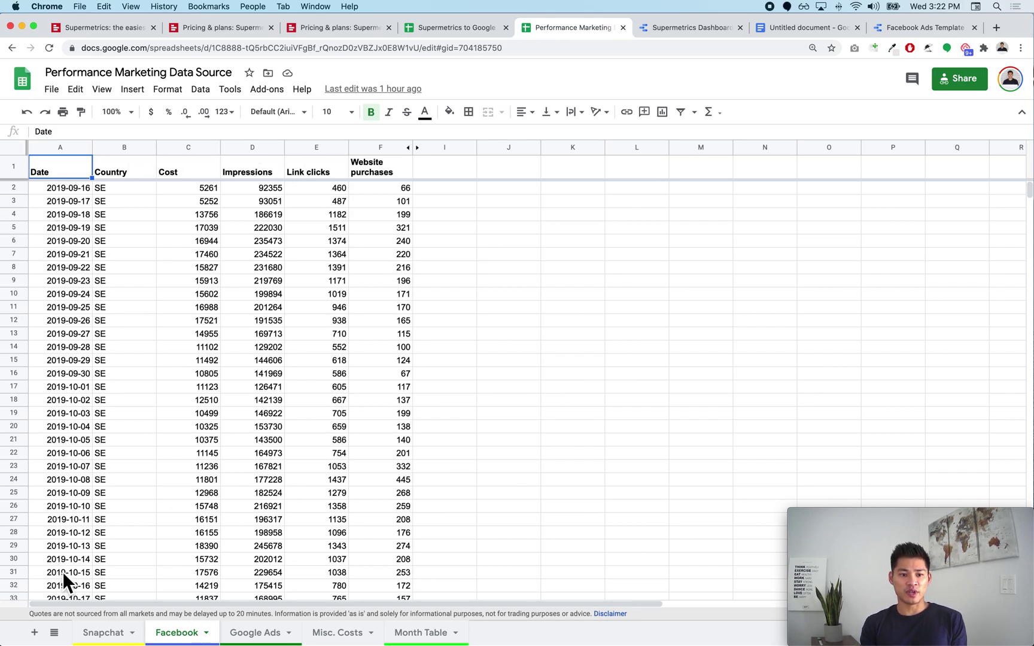
{"action": "left_click", "coordinate": [108, 632]}
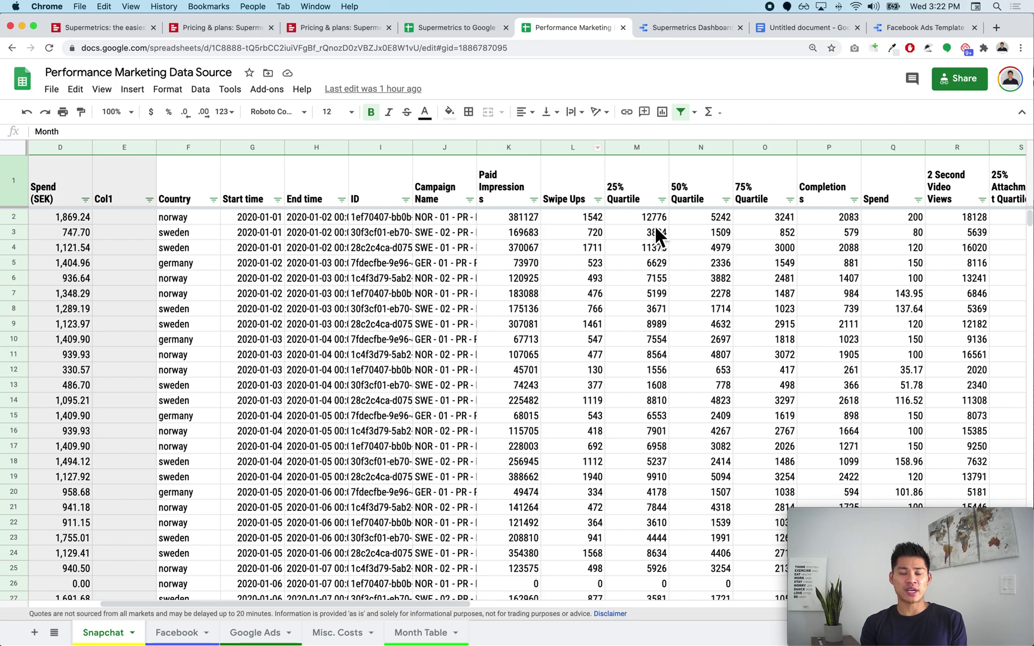
{"action": "left_click", "coordinate": [279, 631]}
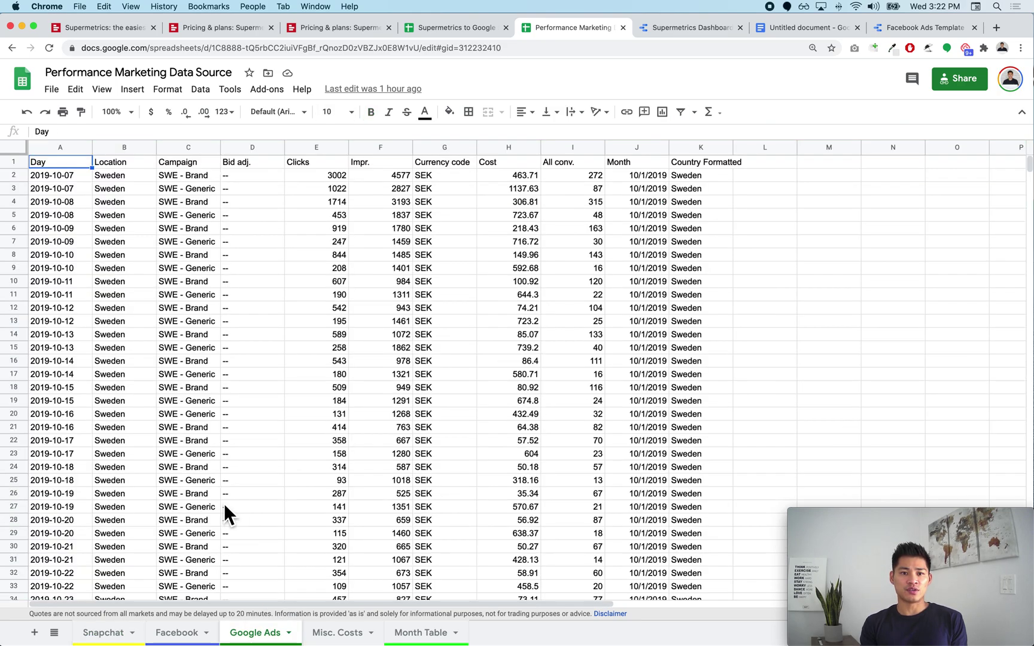
{"action": "left_click", "coordinate": [267, 89]}
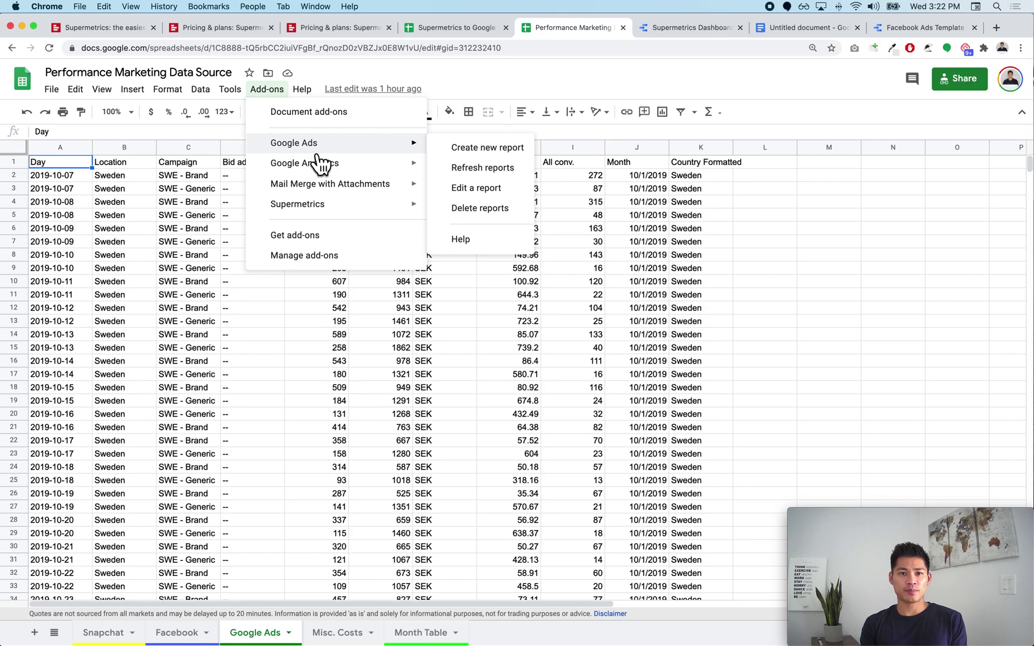
{"action": "left_click", "coordinate": [357, 324]}
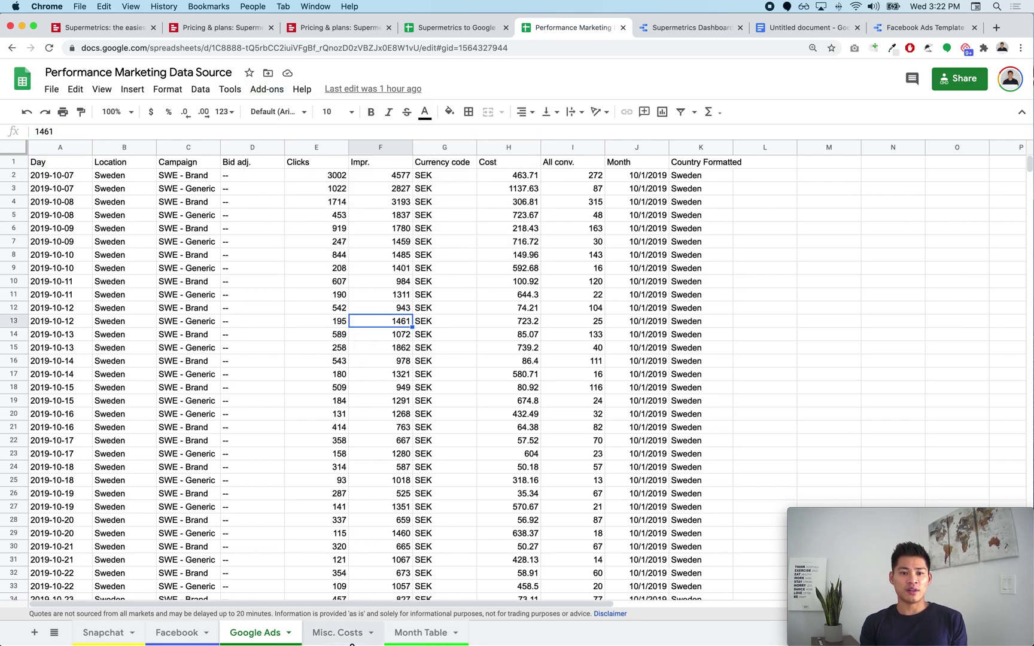
{"action": "left_click", "coordinate": [347, 633]}
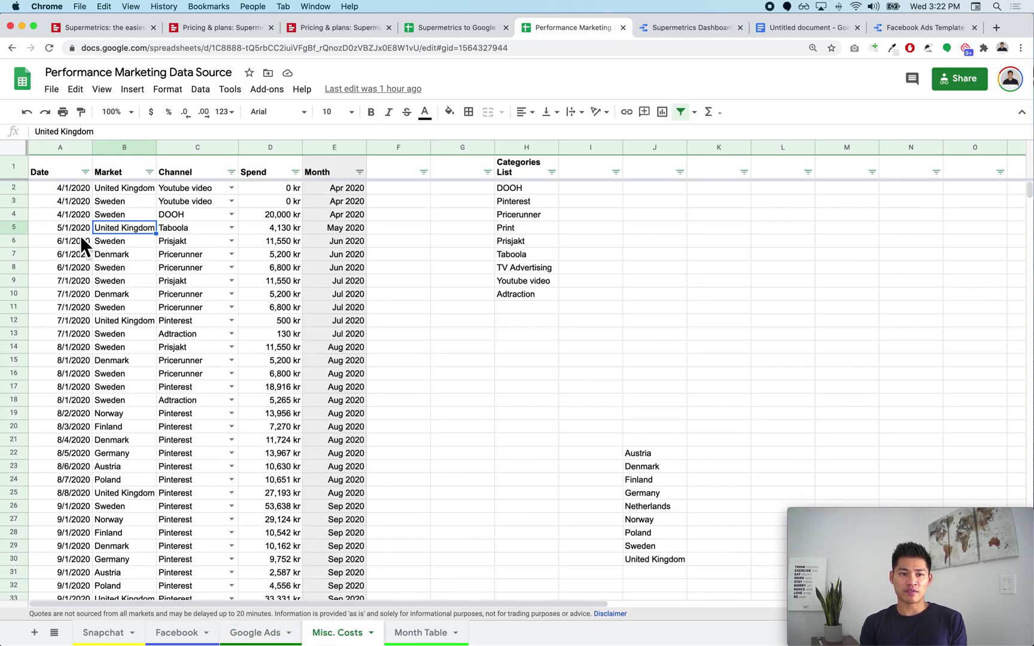
{"action": "left_click", "coordinate": [419, 633]}
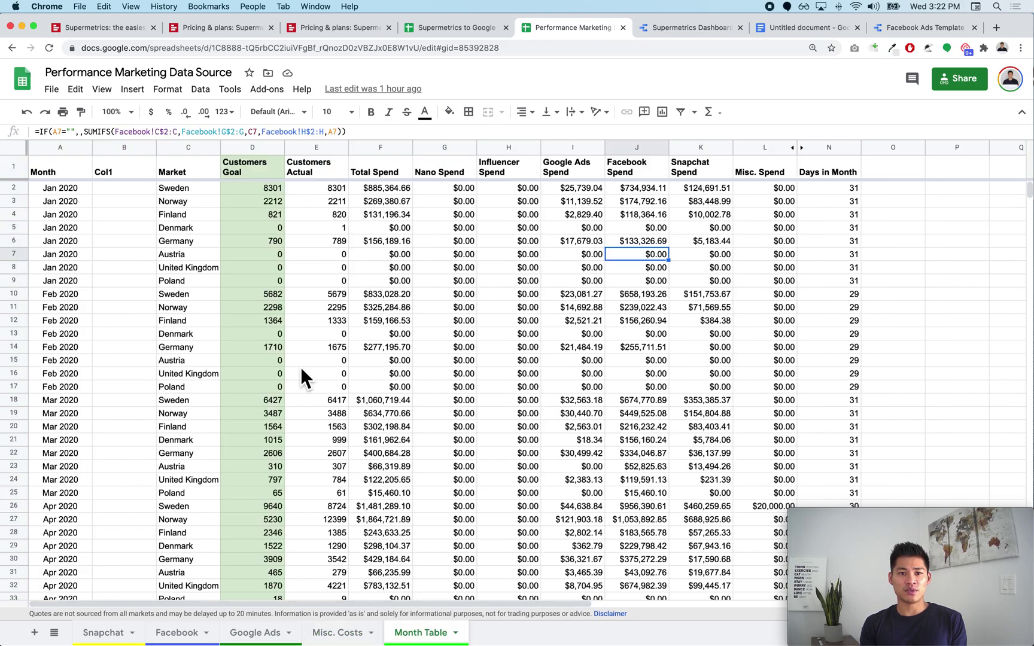
{"action": "left_click", "coordinate": [110, 230]}
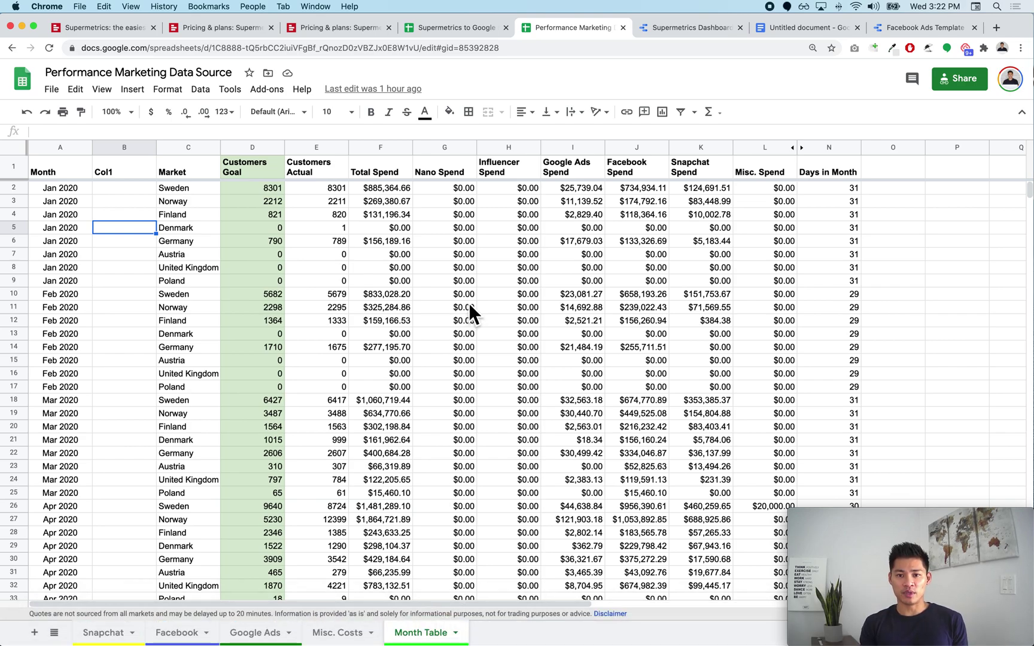
{"action": "left_click", "coordinate": [554, 279]}
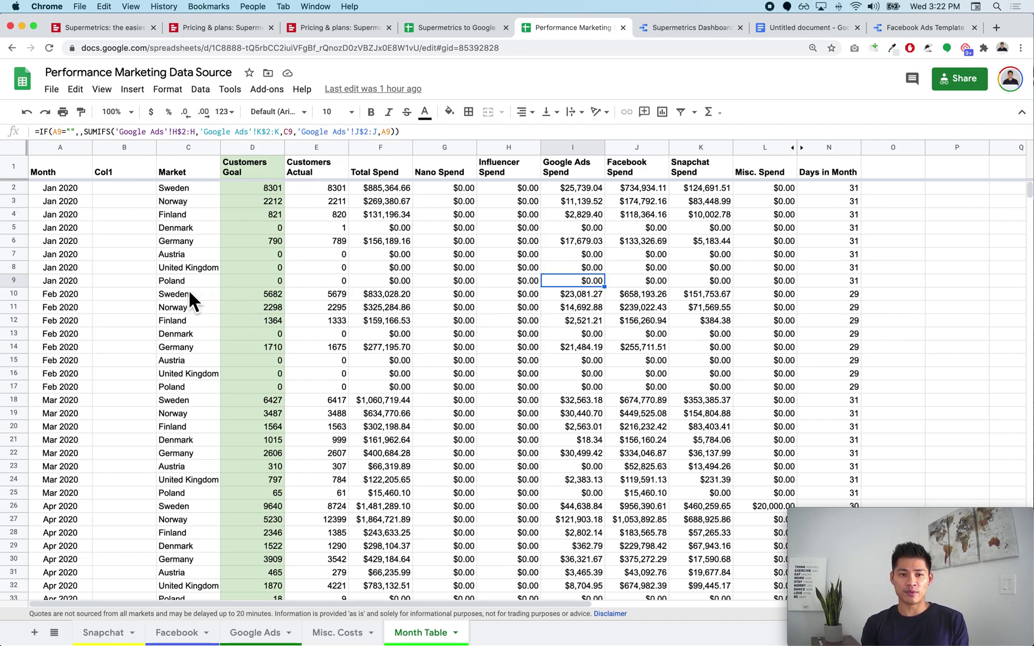
{"action": "left_click", "coordinate": [115, 274]}
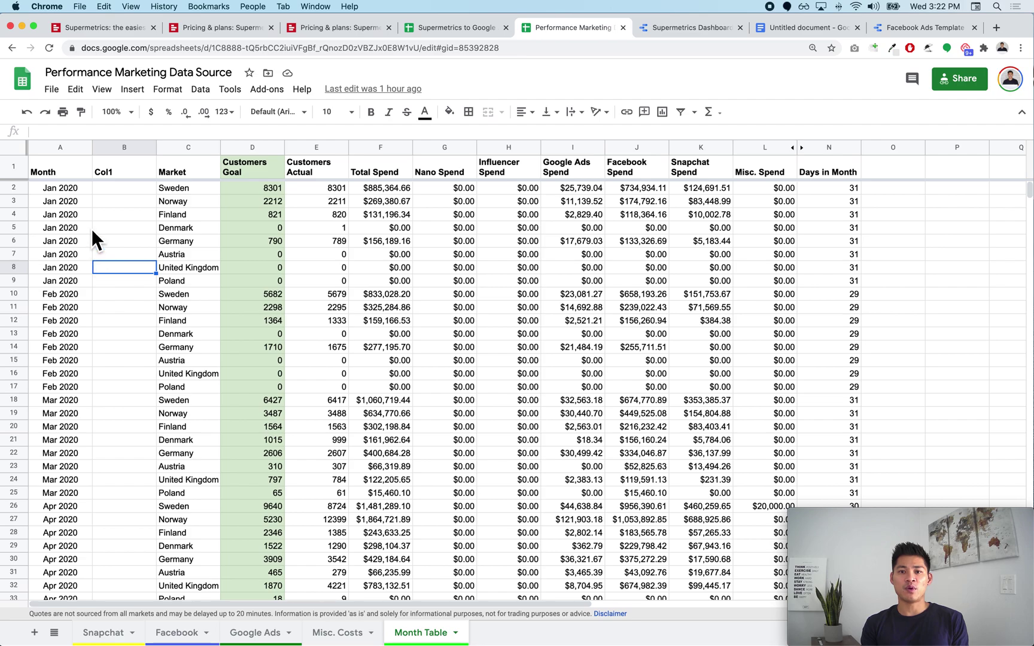
{"action": "left_click", "coordinate": [704, 33]}
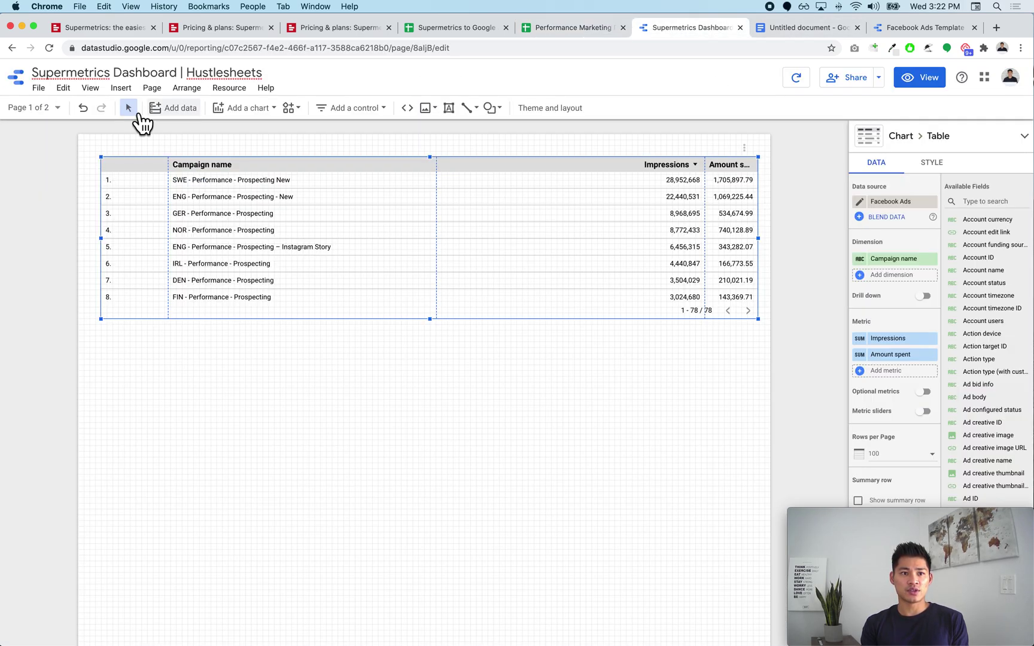
Step: Go to Page 2 and list the report's added data sources, only Facebook Ads
{"action": "left_click", "coordinate": [46, 114]}
{"action": "left_click", "coordinate": [81, 180]}
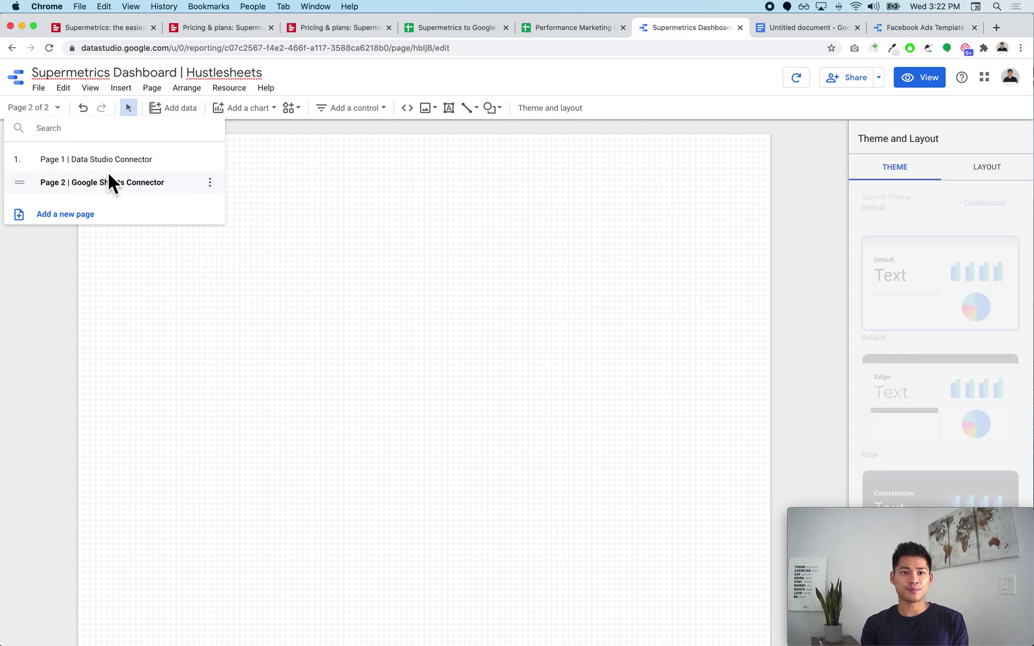
{"action": "left_click", "coordinate": [230, 88]}
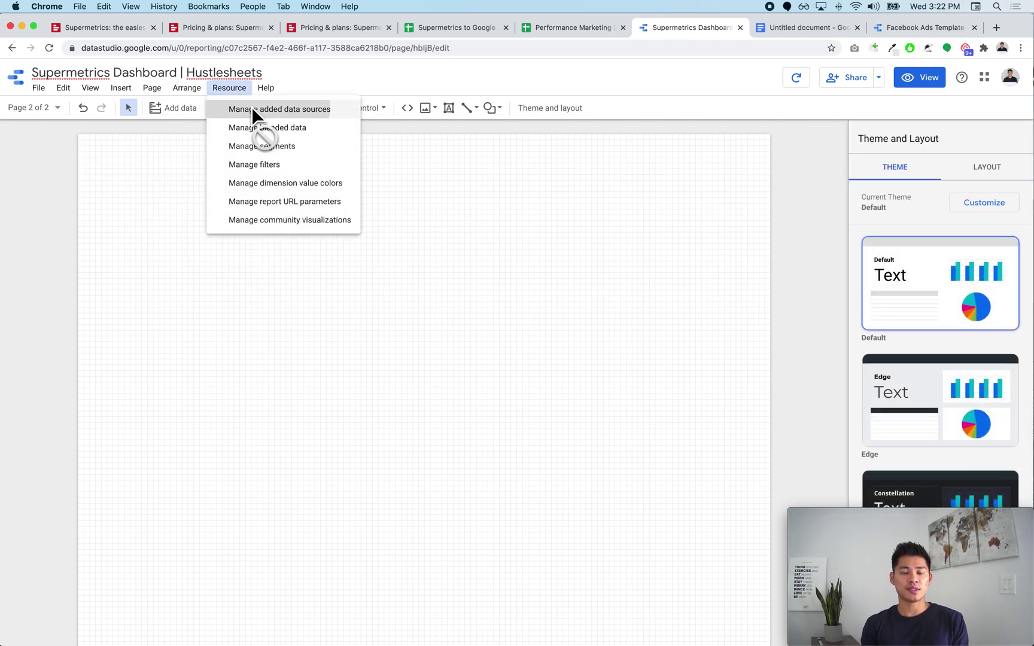
{"action": "left_click", "coordinate": [251, 107]}
Step: Browse the Google Sheets connector to the Month Table worksheet, then close without adding it
{"action": "left_click", "coordinate": [84, 195]}
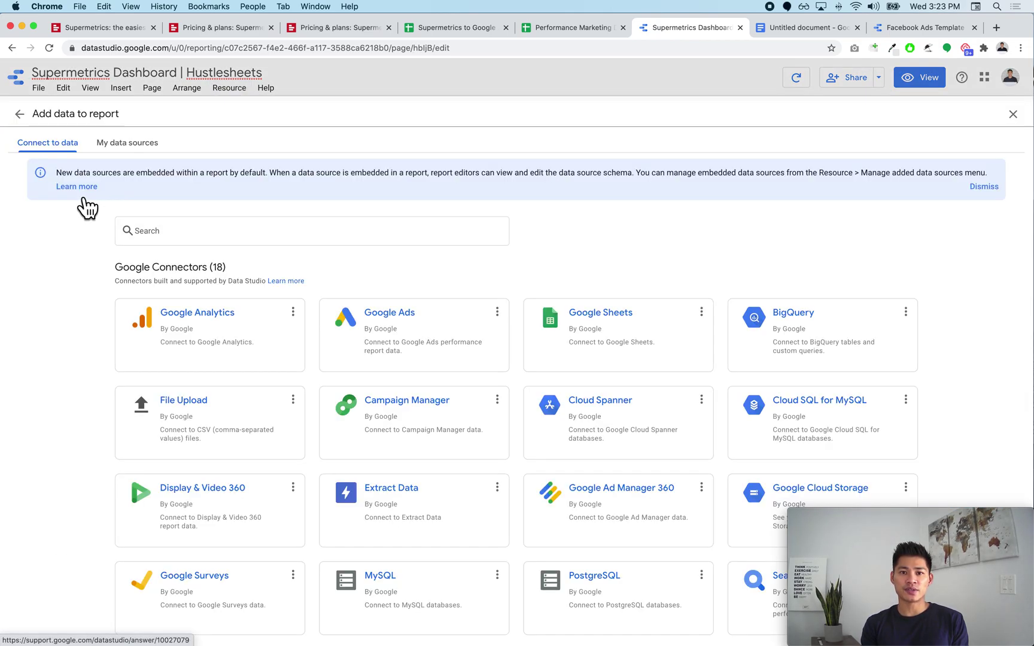
{"action": "left_click", "coordinate": [610, 369]}
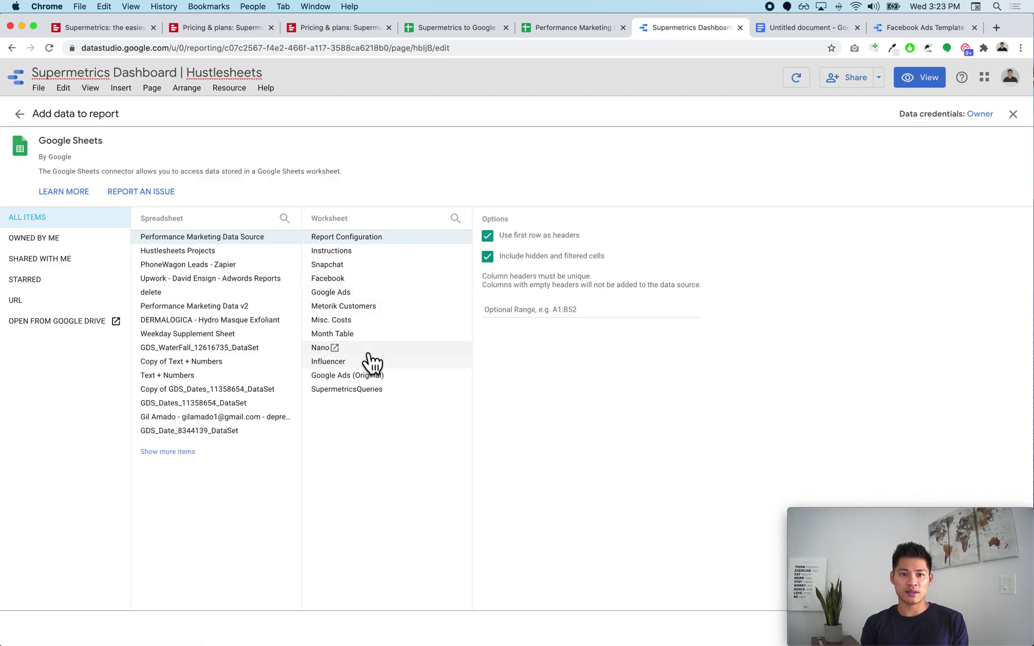
{"action": "left_click", "coordinate": [402, 336]}
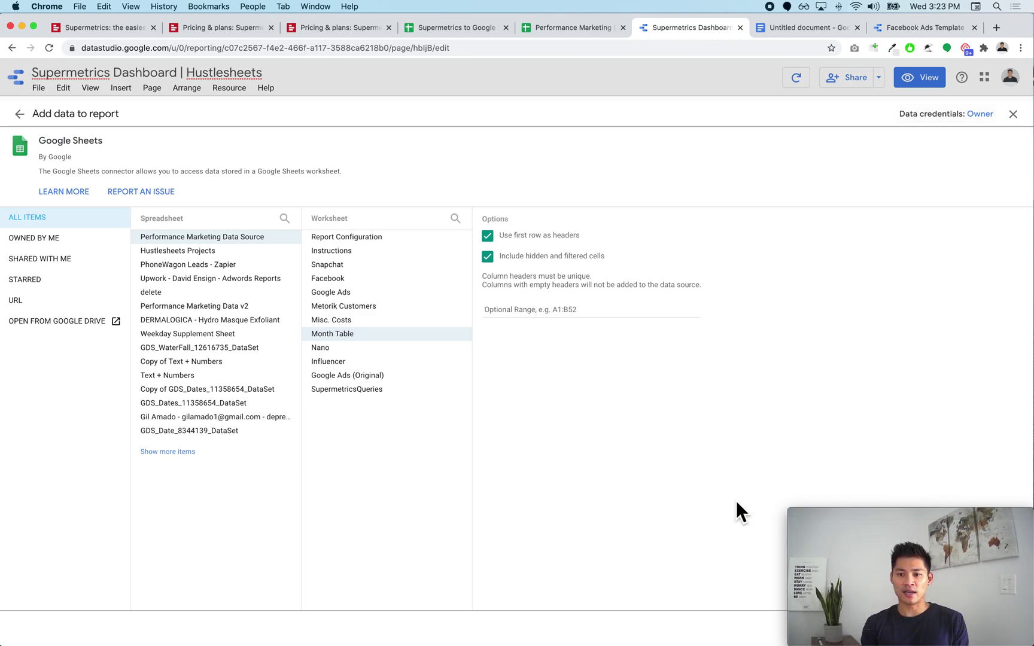
{"action": "left_click", "coordinate": [1012, 114]}
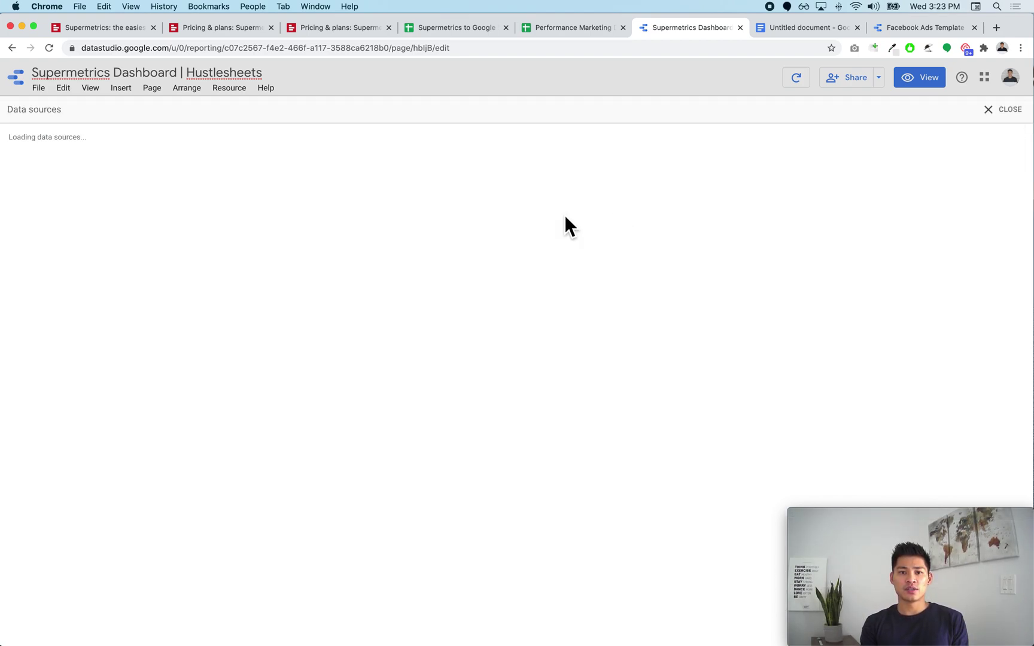
Step: Scroll the Performance Marketing Month Table spend rows, then return to the Supermetrics to Google Sheets spreadsheet
{"action": "left_click", "coordinate": [578, 27]}
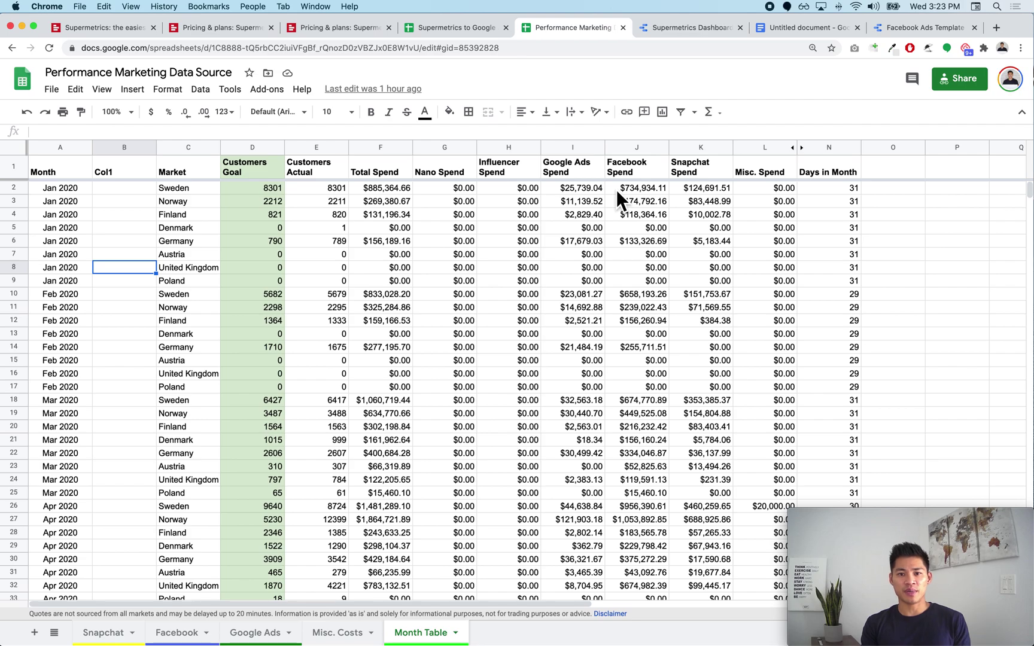
{"action": "scroll", "coordinate": [590, 345], "scroll_direction": "down", "scroll_amount": 20}
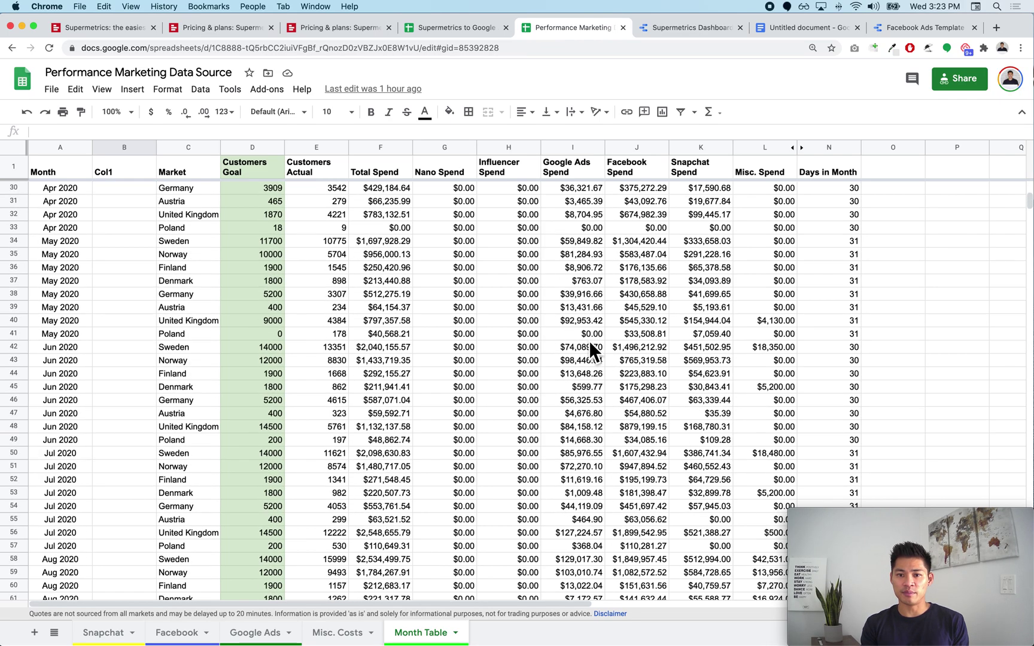
{"action": "scroll", "coordinate": [590, 344], "scroll_direction": "up", "scroll_amount": 15}
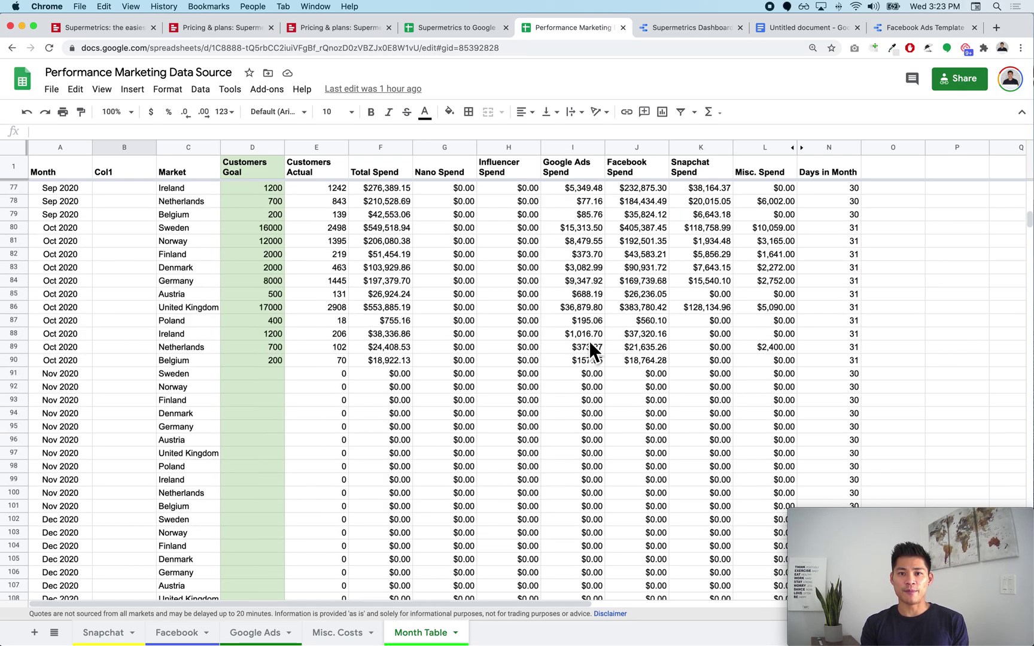
{"action": "scroll", "coordinate": [589, 346], "scroll_direction": "up", "scroll_amount": 6}
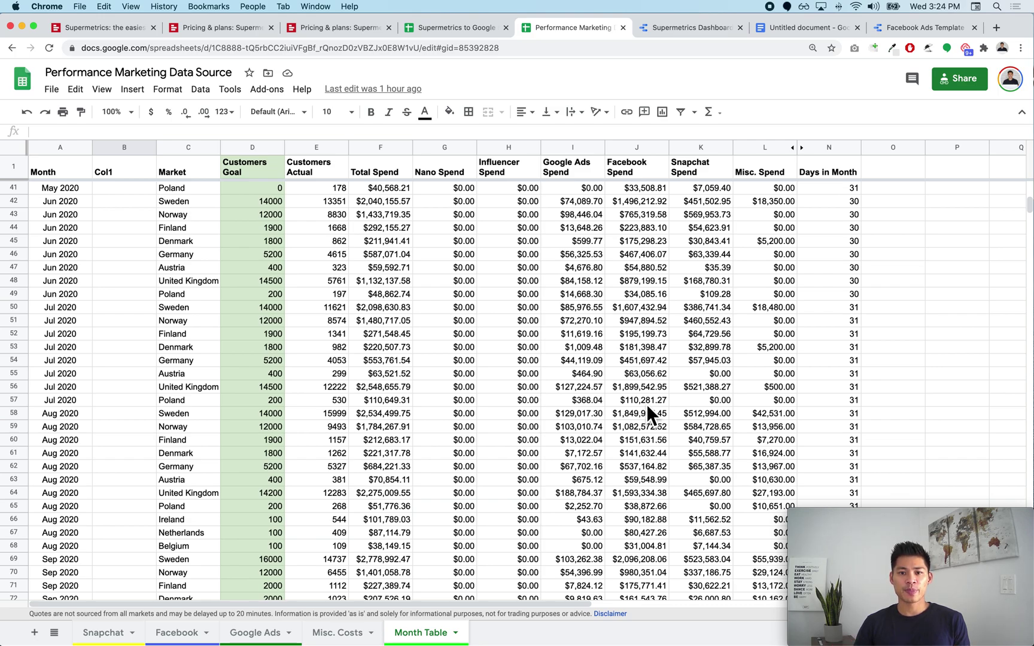
{"action": "scroll", "coordinate": [532, 356], "scroll_direction": "down", "scroll_amount": 8}
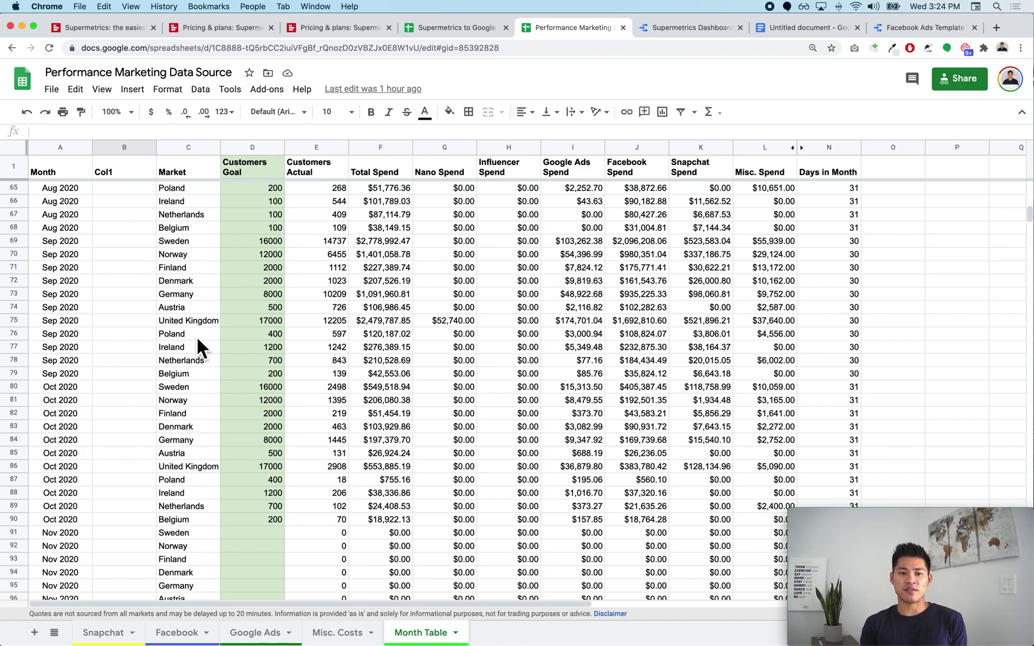
{"action": "left_click", "coordinate": [446, 27]}
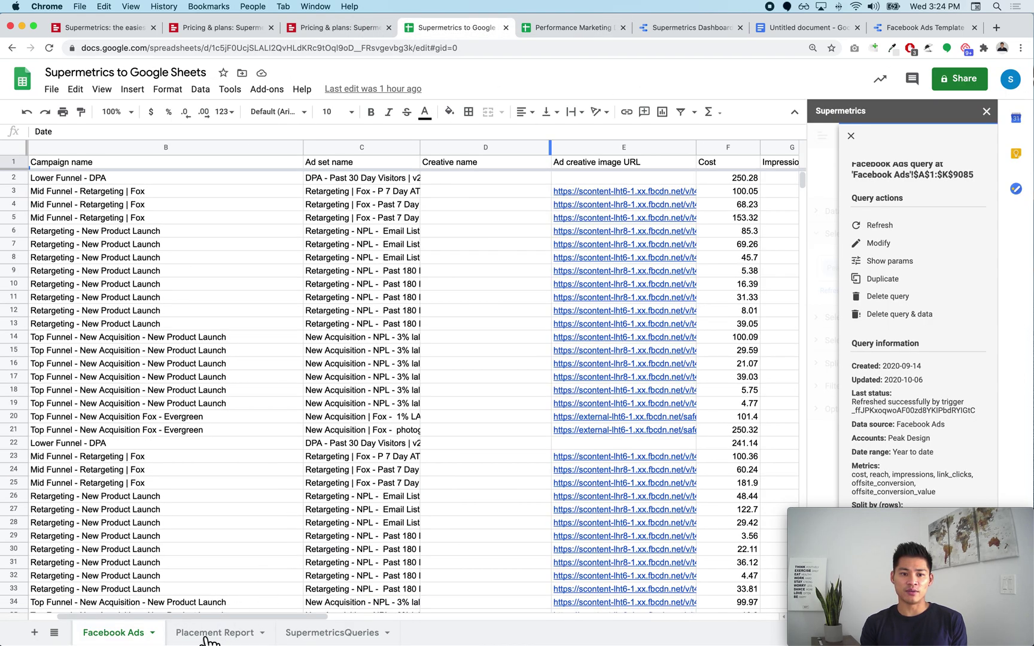
Step: Switch to Placement Report, close the Supermetrics sidebar, and scan its placement, cost and reach columns
{"action": "left_click", "coordinate": [215, 634]}
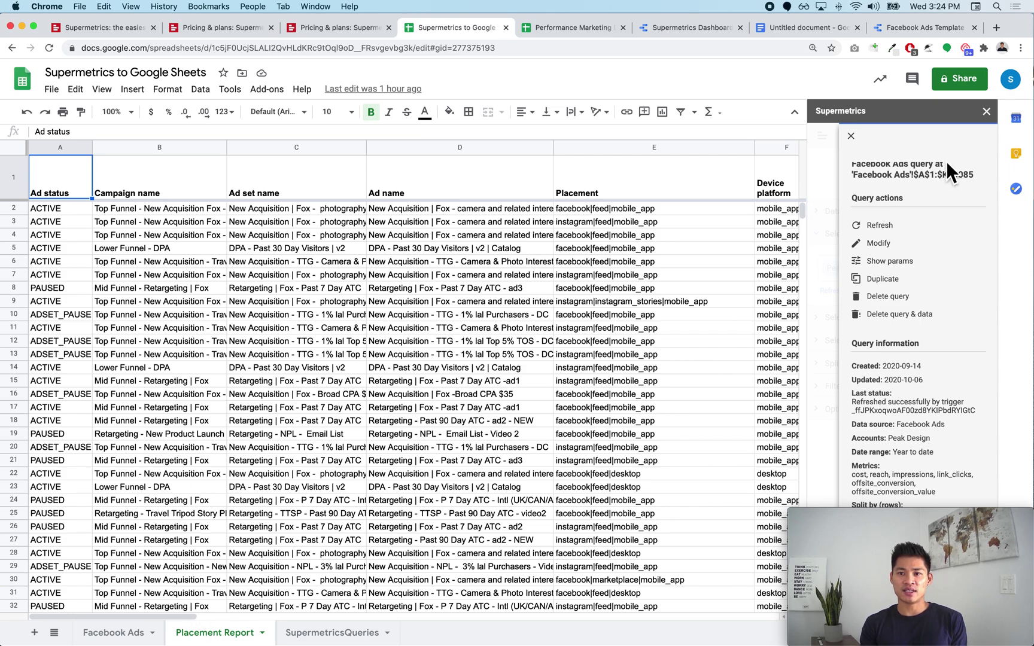
{"action": "left_click", "coordinate": [986, 111]}
{"action": "scroll", "coordinate": [654, 299], "scroll_direction": "right", "scroll_amount": 10}
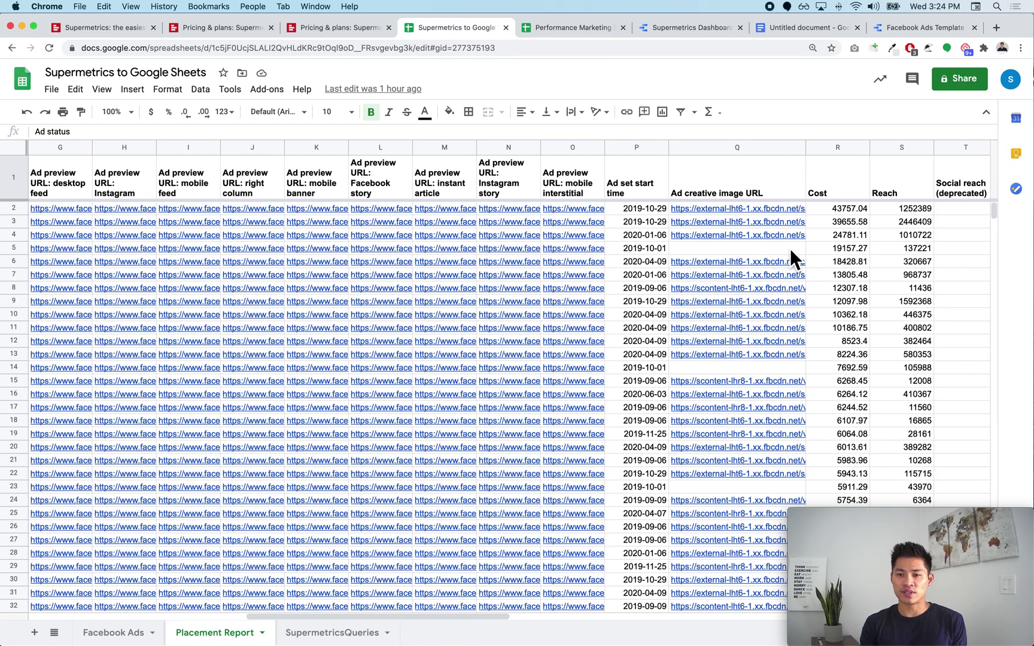
{"action": "scroll", "coordinate": [789, 248], "scroll_direction": "left", "scroll_amount": 10}
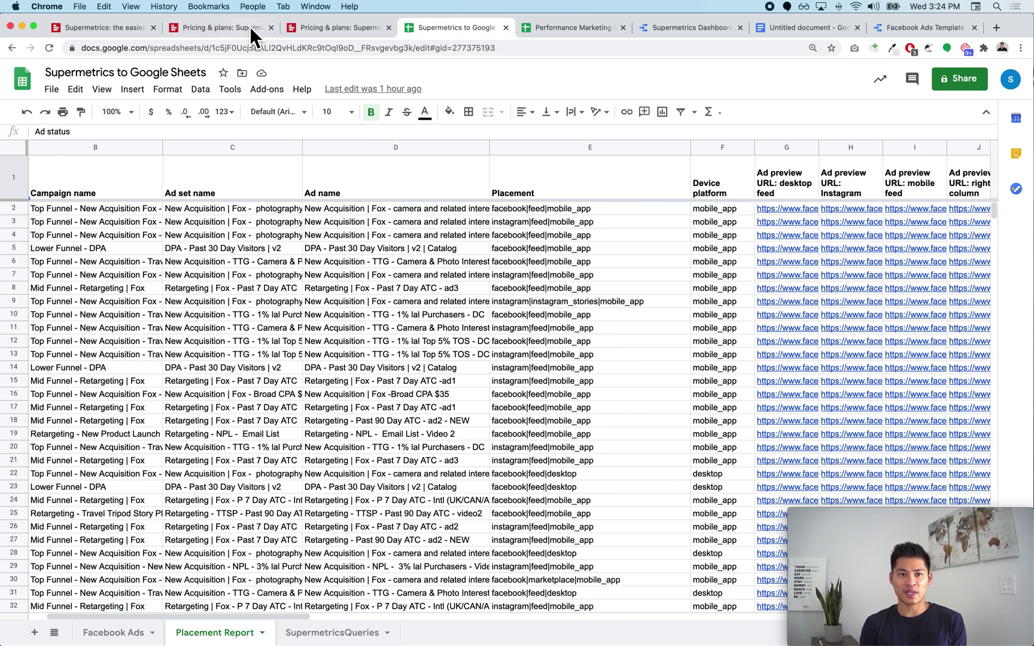